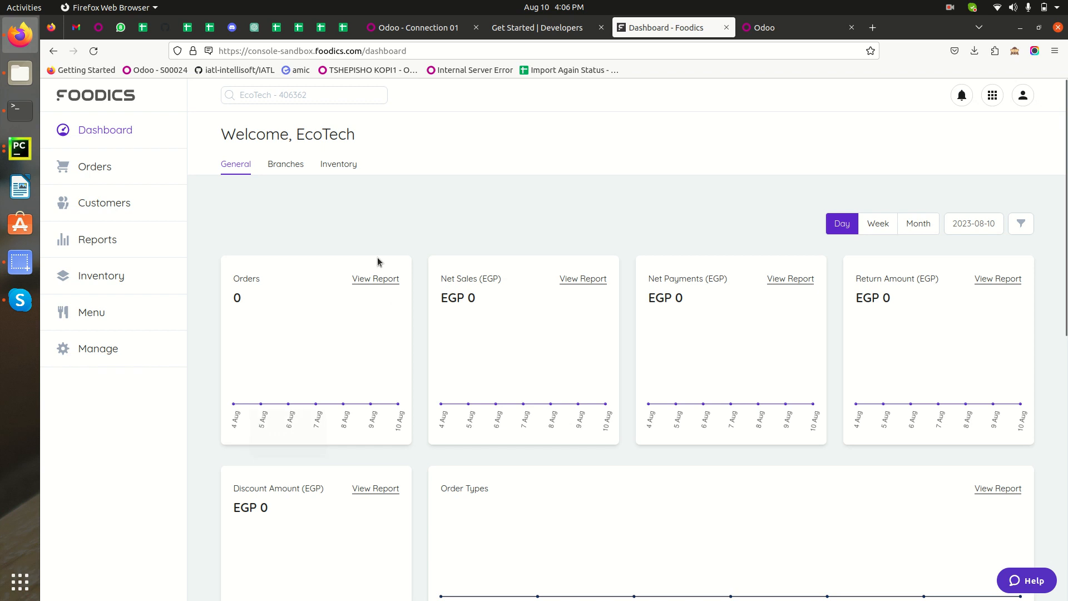
# Step: Switch to the Odoo Connection 01 record and view its manual sync operations
pyautogui.click(774, 28)
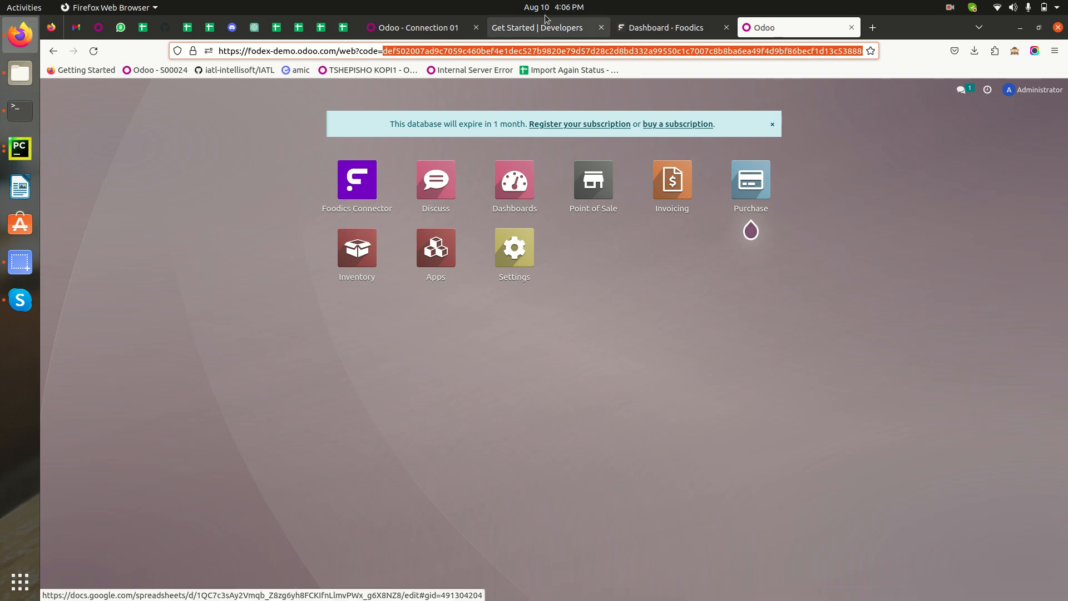
pyautogui.click(433, 29)
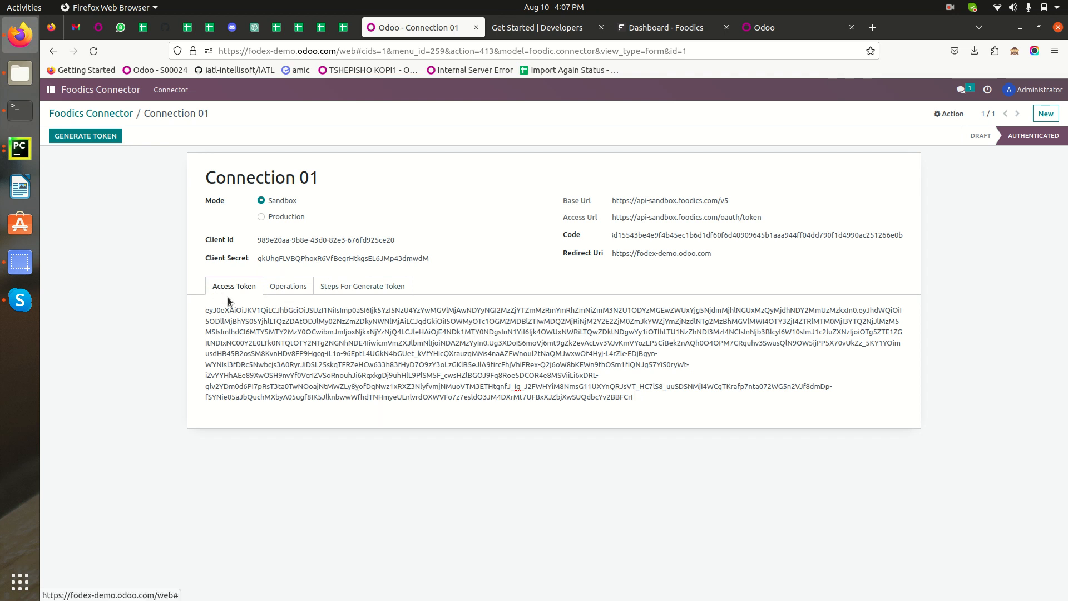
pyautogui.click(304, 284)
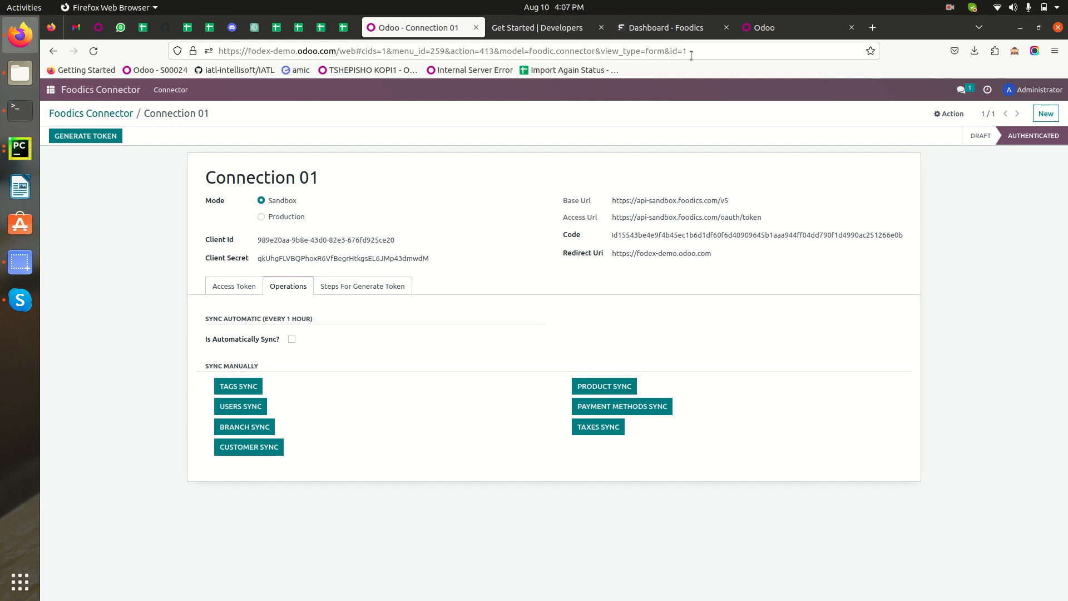
# Step: Switch to the Foodics console and view the list of branches
pyautogui.click(671, 35)
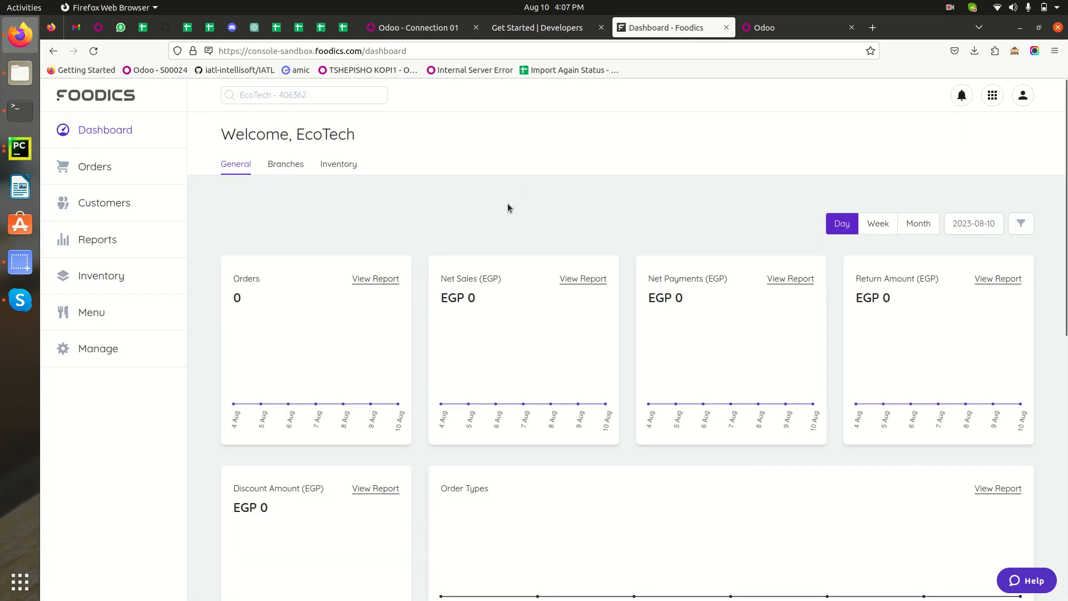
pyautogui.click(94, 353)
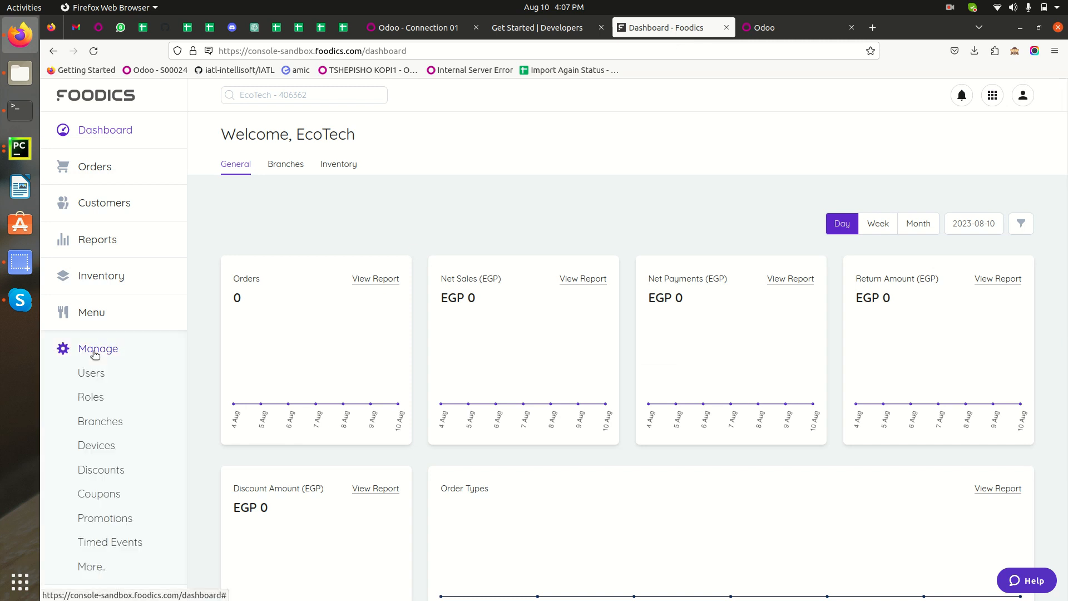
pyautogui.scroll(-2, 112, 383)
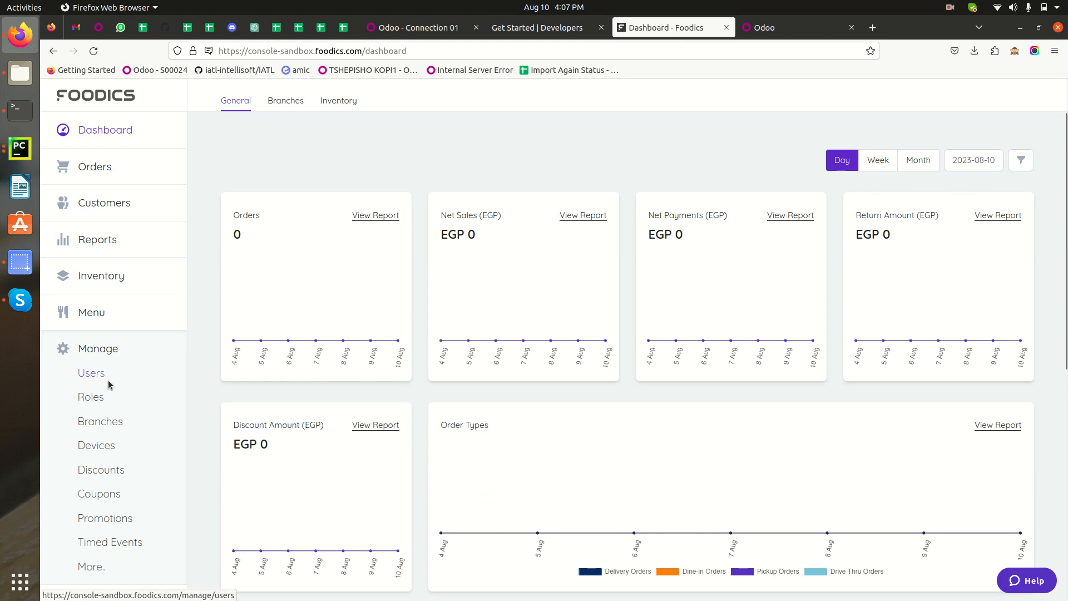
pyautogui.click(104, 429)
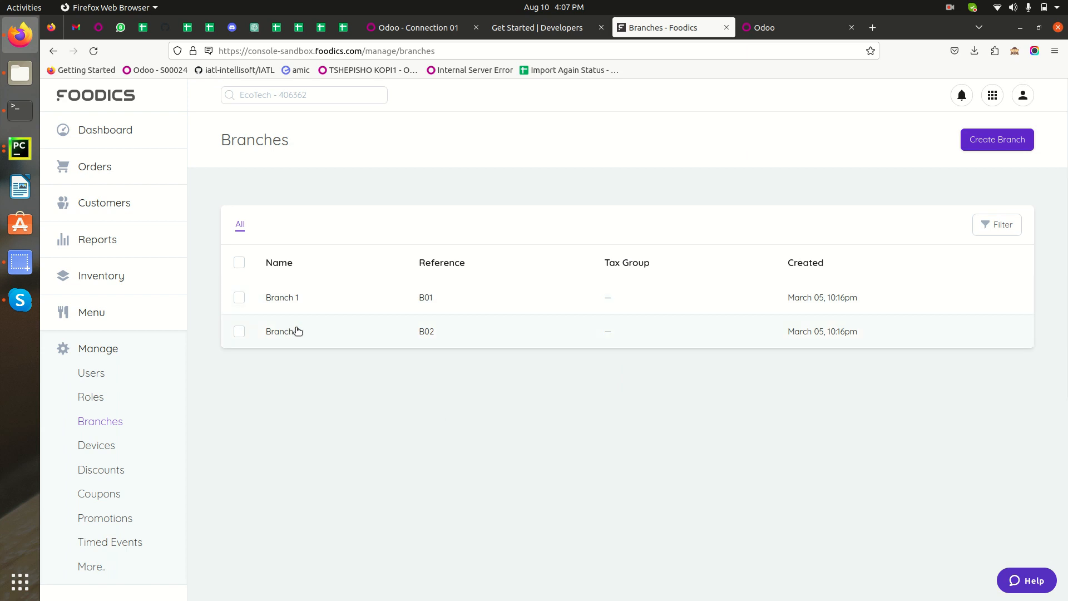
# Step: Switch to Odoo and review the Shop point of sale's settings down to its payment methods, comparing the shops with the Foodics branches
pyautogui.click(765, 29)
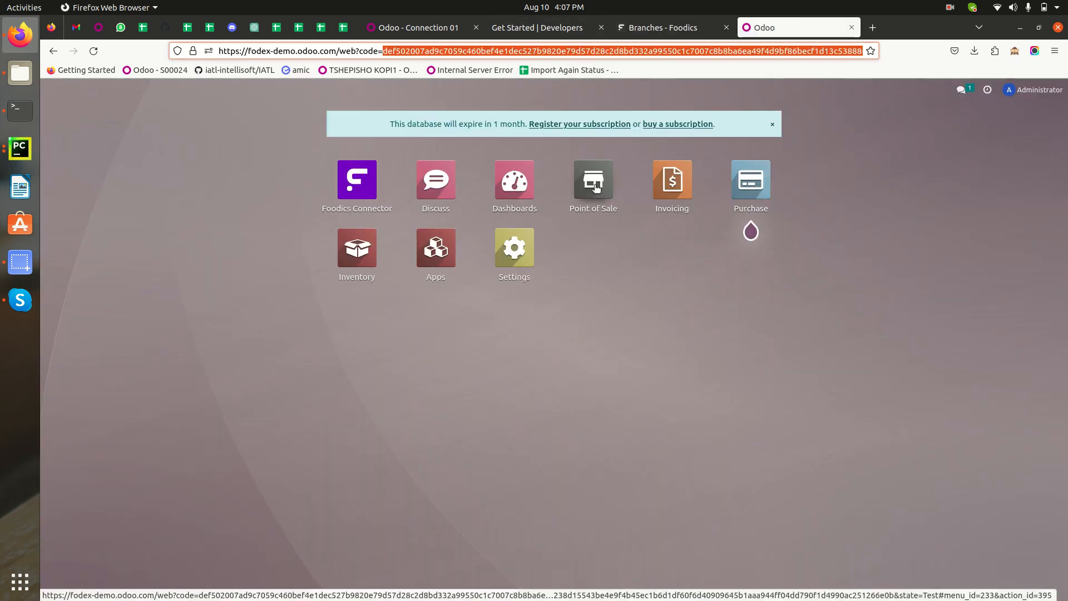
pyautogui.click(595, 186)
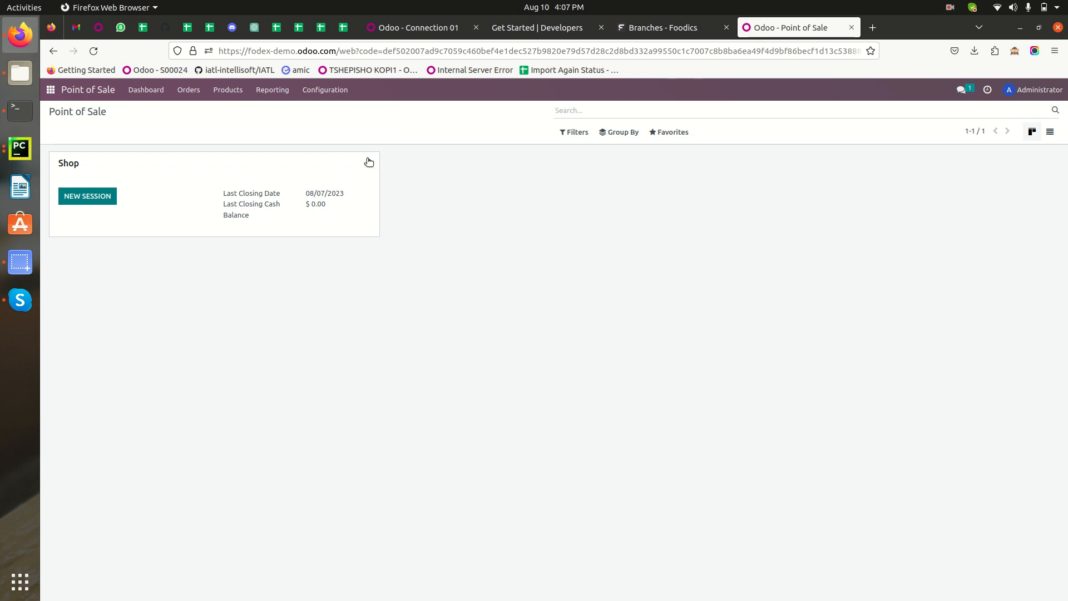
pyautogui.click(369, 162)
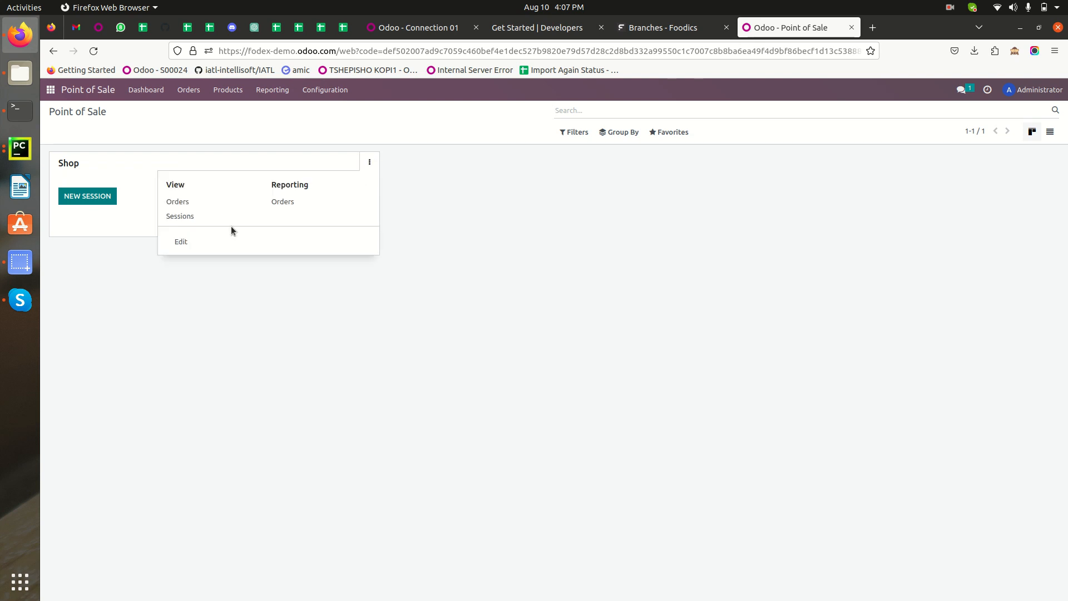
pyautogui.click(181, 243)
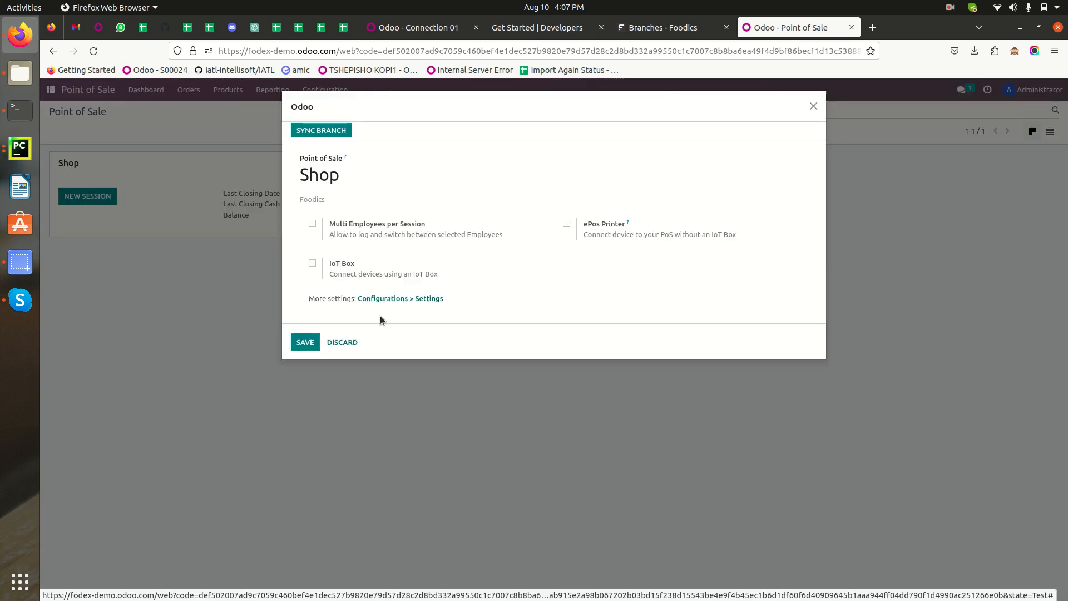
pyautogui.click(394, 304)
pyautogui.scroll(-3, 367, 353)
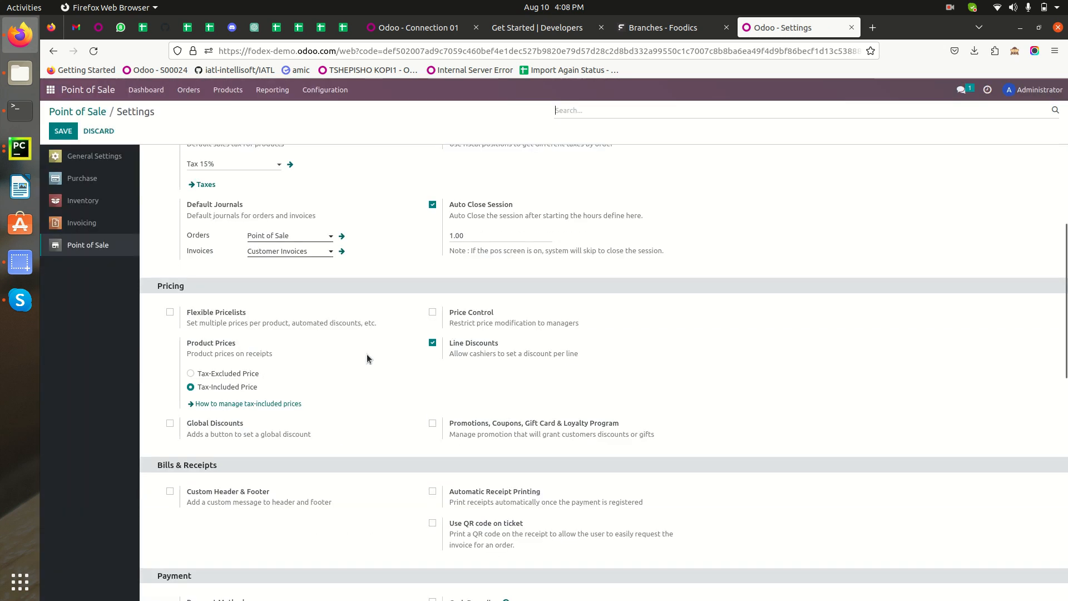
pyautogui.scroll(-4, 359, 374)
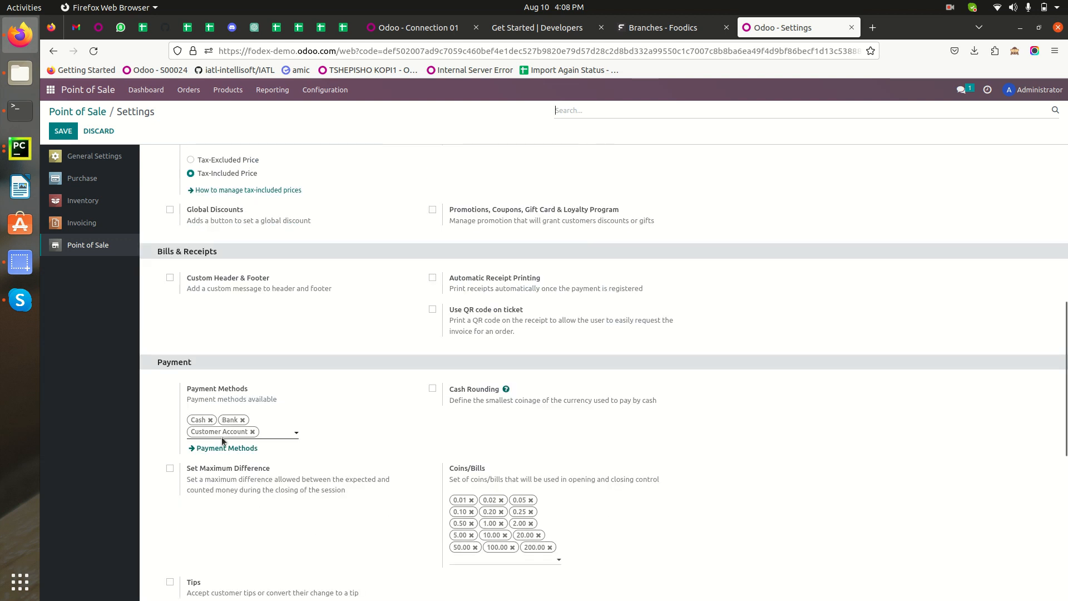
pyautogui.click(84, 112)
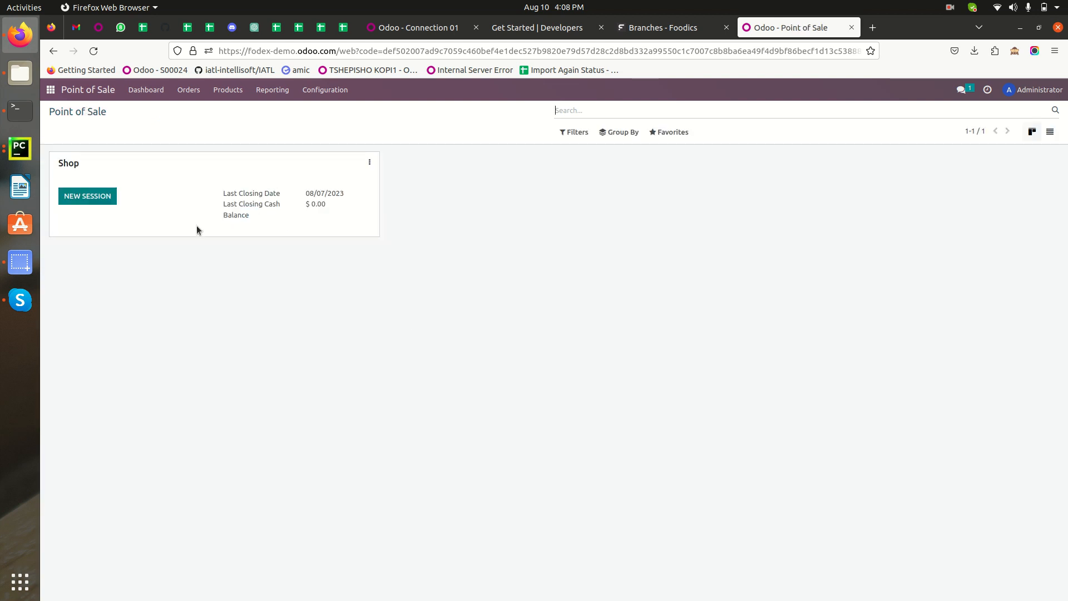
pyautogui.click(665, 31)
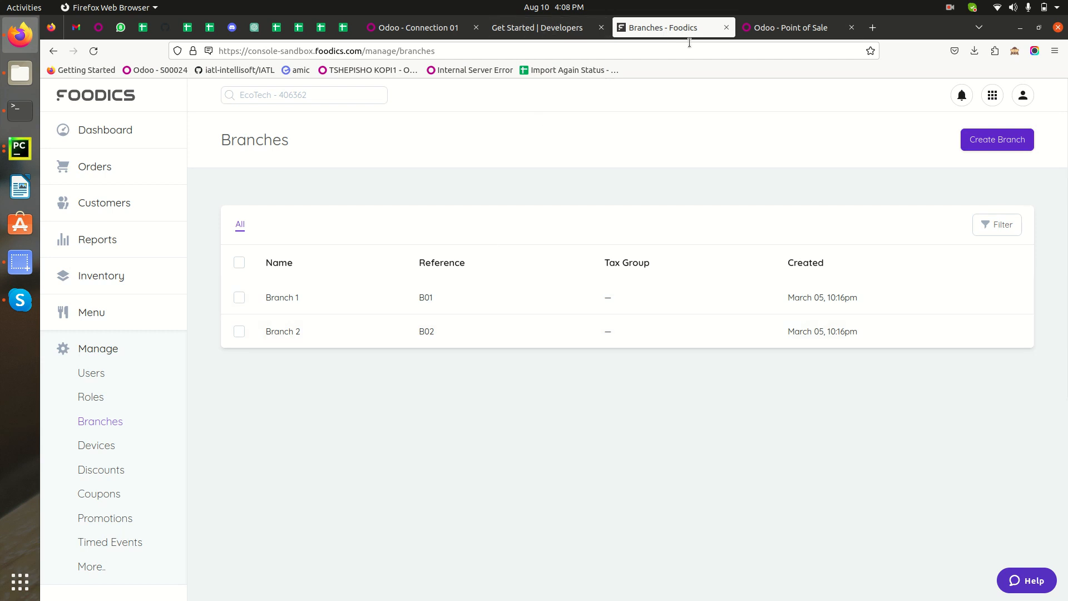
pyautogui.click(762, 31)
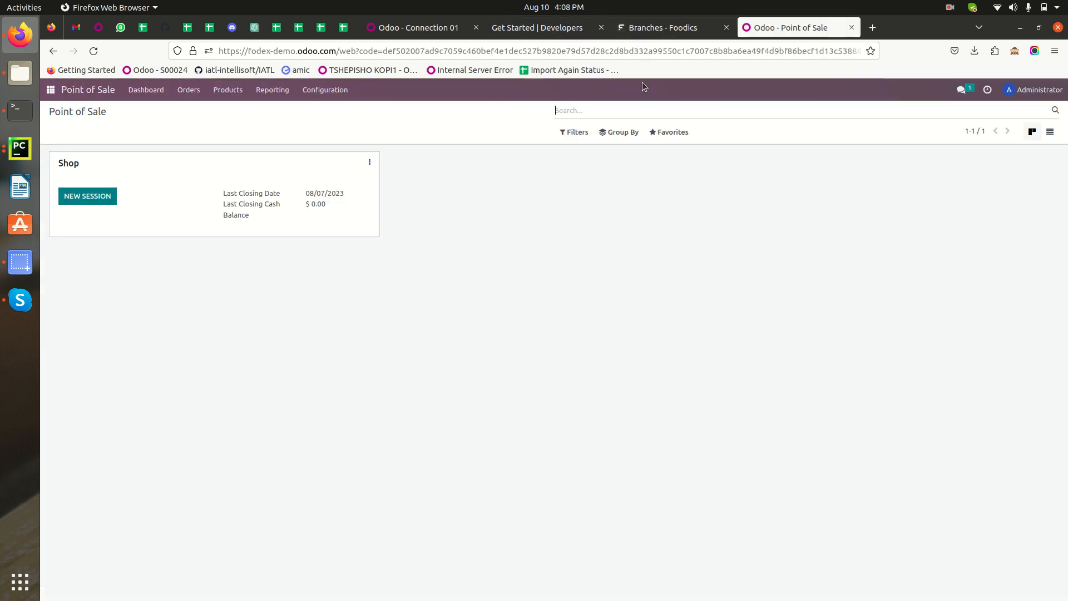
# Step: Run the manual branch sync for Connection 01 in the Foodics Connector
pyautogui.click(61, 93)
pyautogui.click(356, 183)
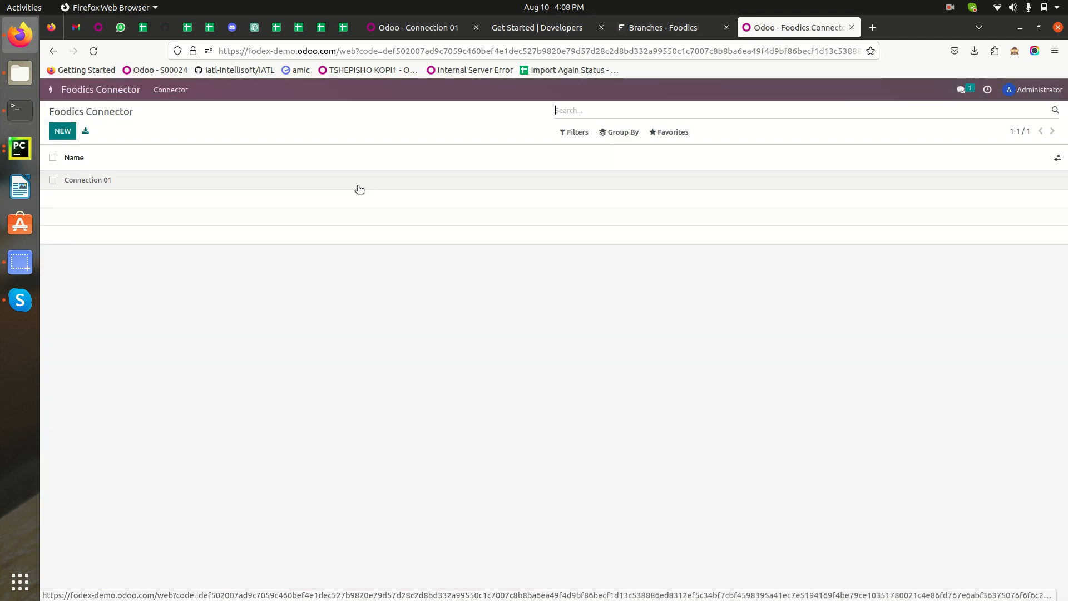
pyautogui.click(138, 182)
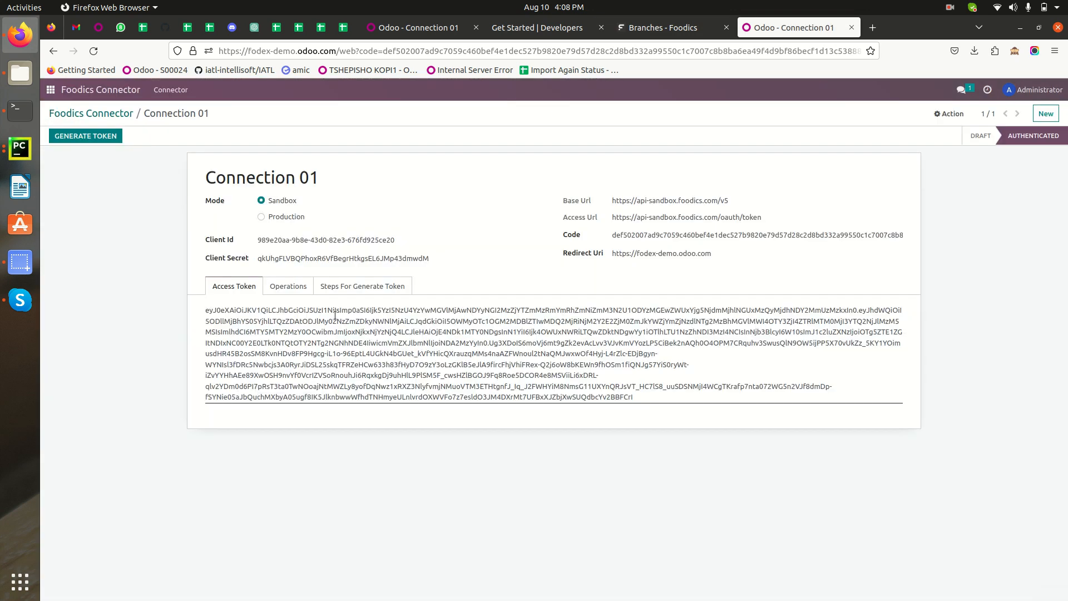
pyautogui.click(300, 288)
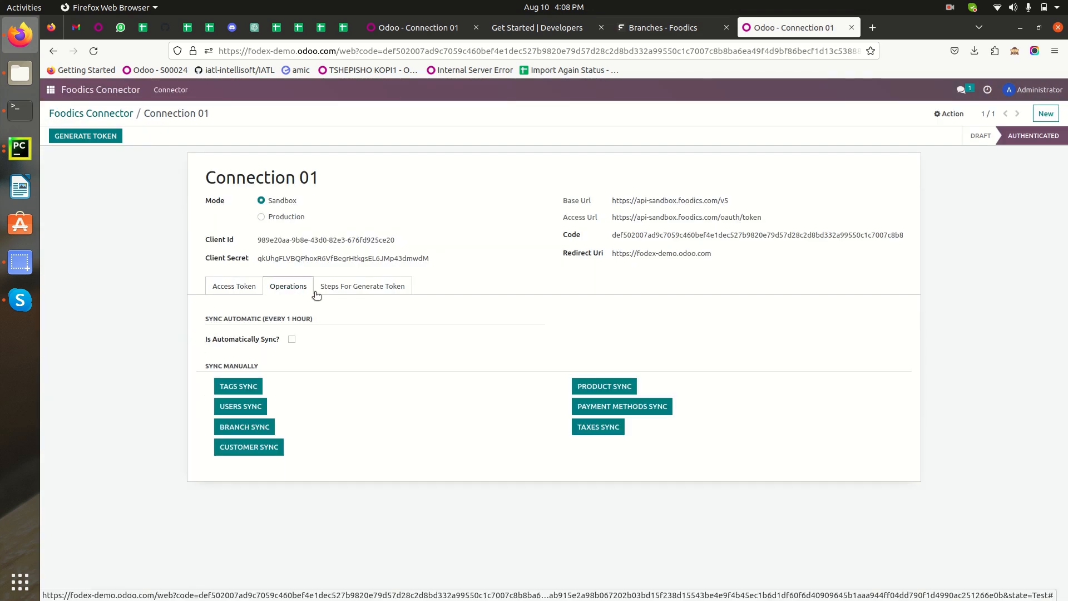
pyautogui.click(234, 429)
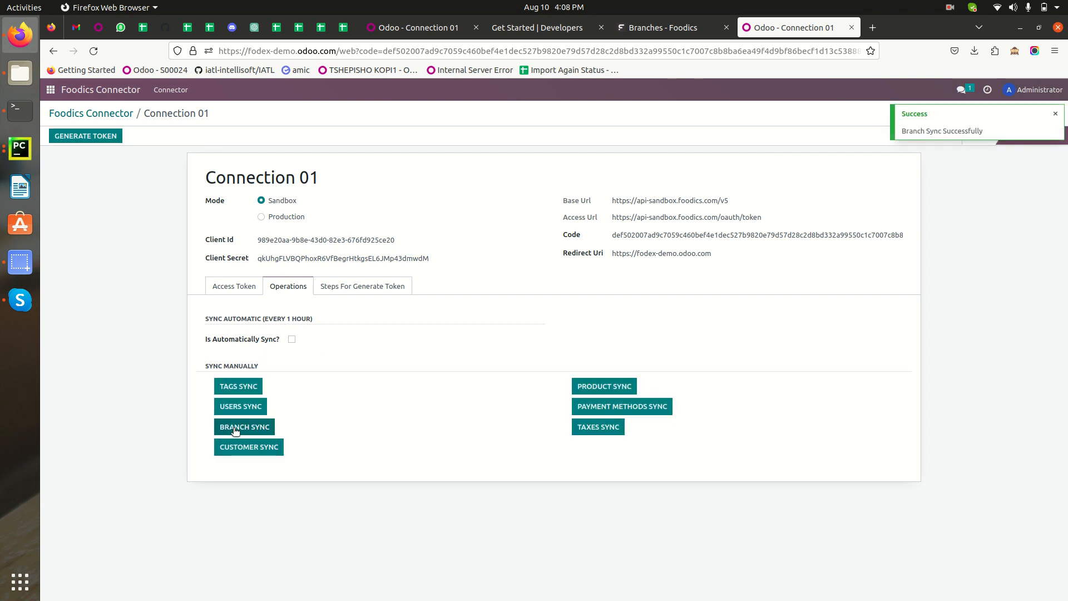
pyautogui.moveTo(901, 131); pyautogui.dragTo(983, 132)
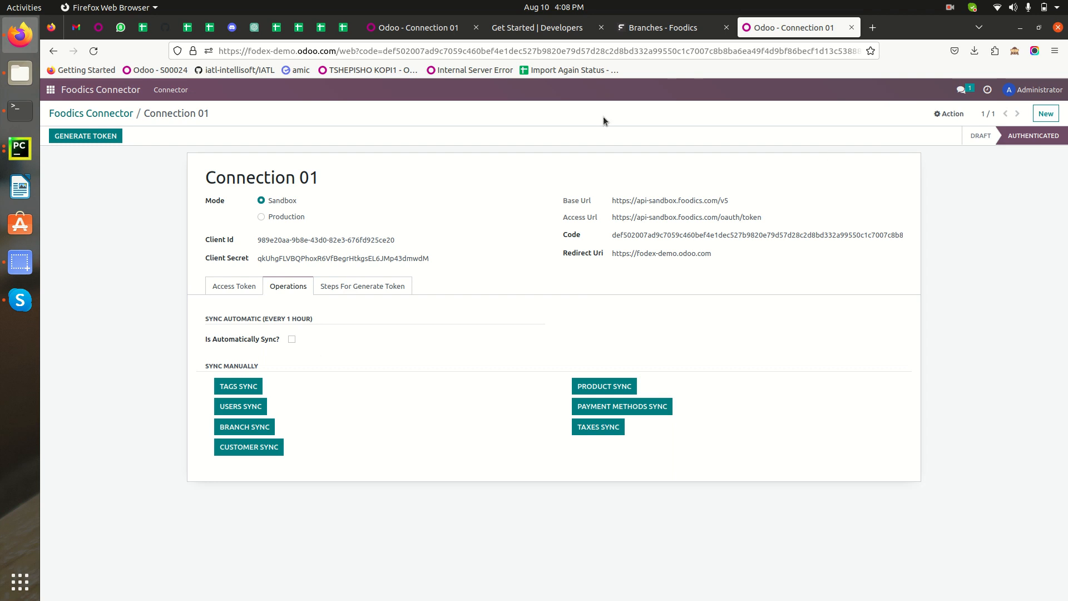
# Step: Check the Point of Sale overview for the Branch 1 and Branch 2 shops
pyautogui.click(51, 90)
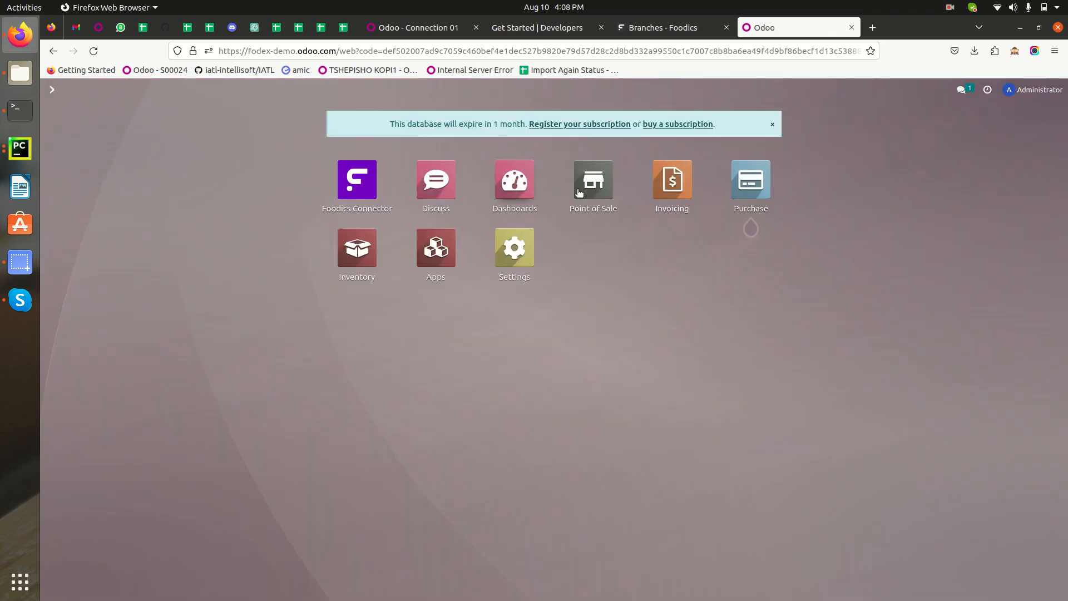
pyautogui.click(597, 192)
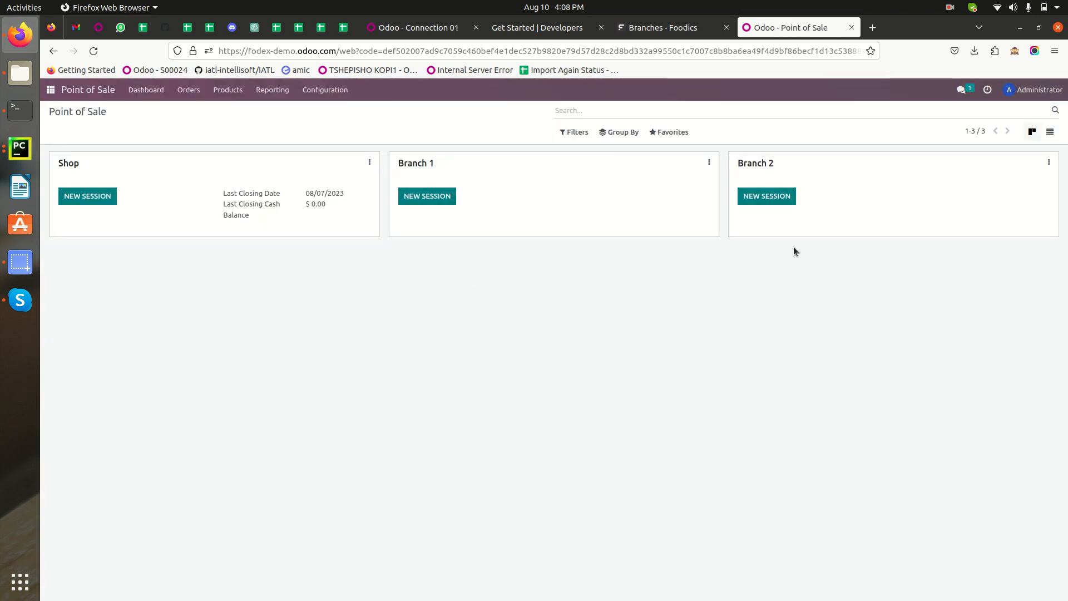
pyautogui.moveTo(396, 163); pyautogui.dragTo(501, 169)
pyautogui.moveTo(739, 163); pyautogui.dragTo(782, 169)
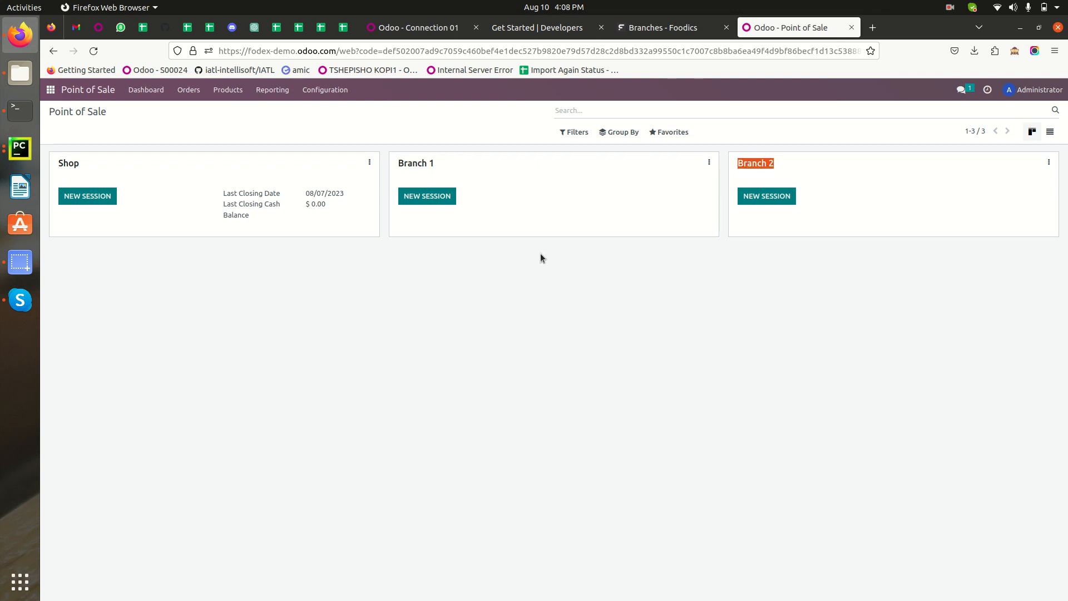
# Step: Add Cash to the payment methods in the Branch 1 point of sale's full settings
pyautogui.click(709, 162)
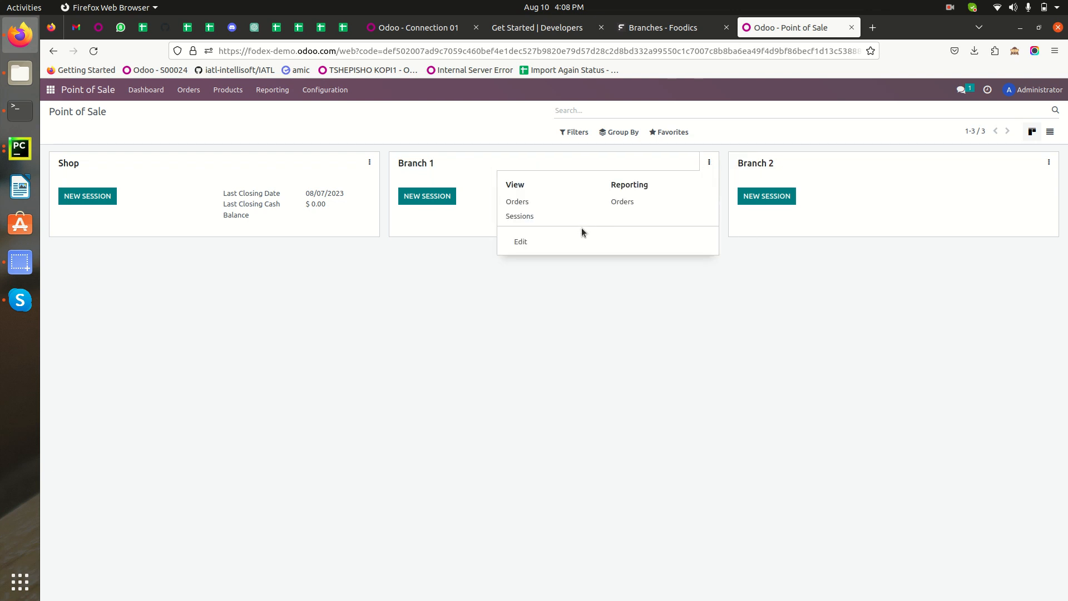
pyautogui.click(521, 241)
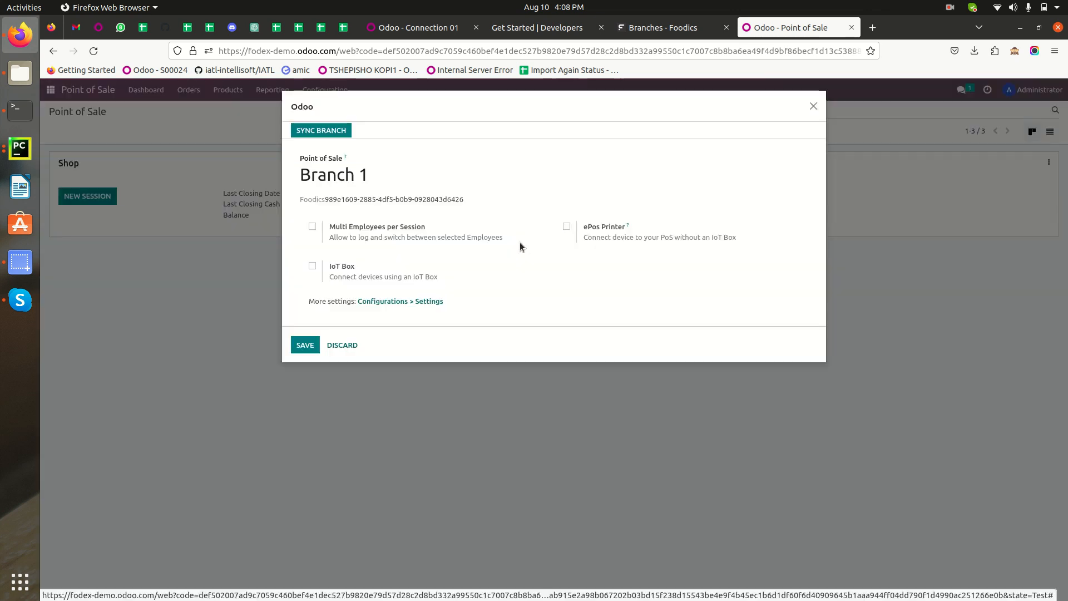
pyautogui.click(429, 301)
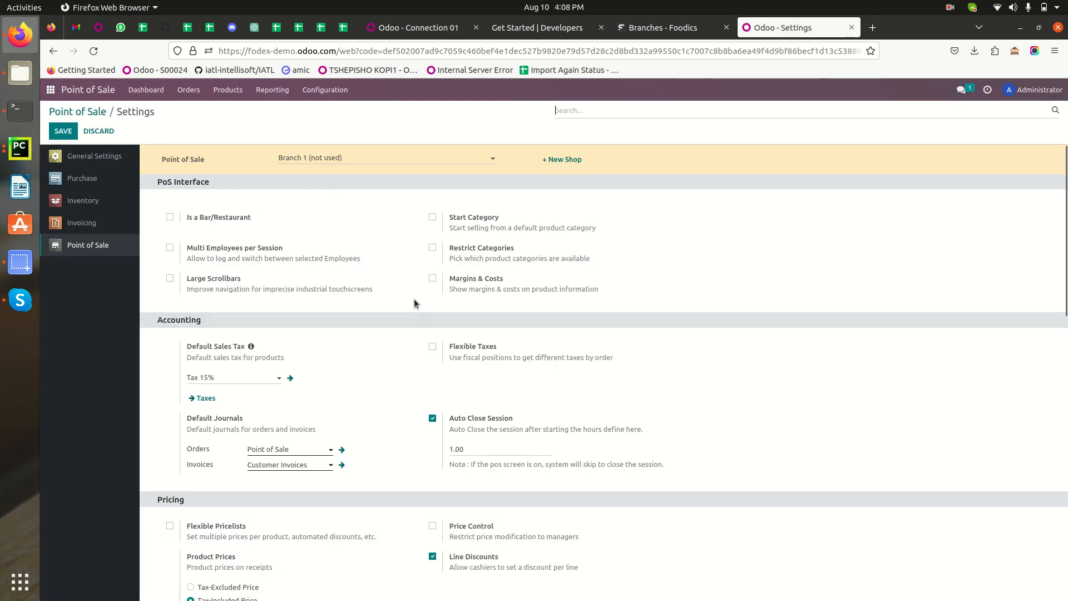
pyautogui.scroll(-5, 265, 392)
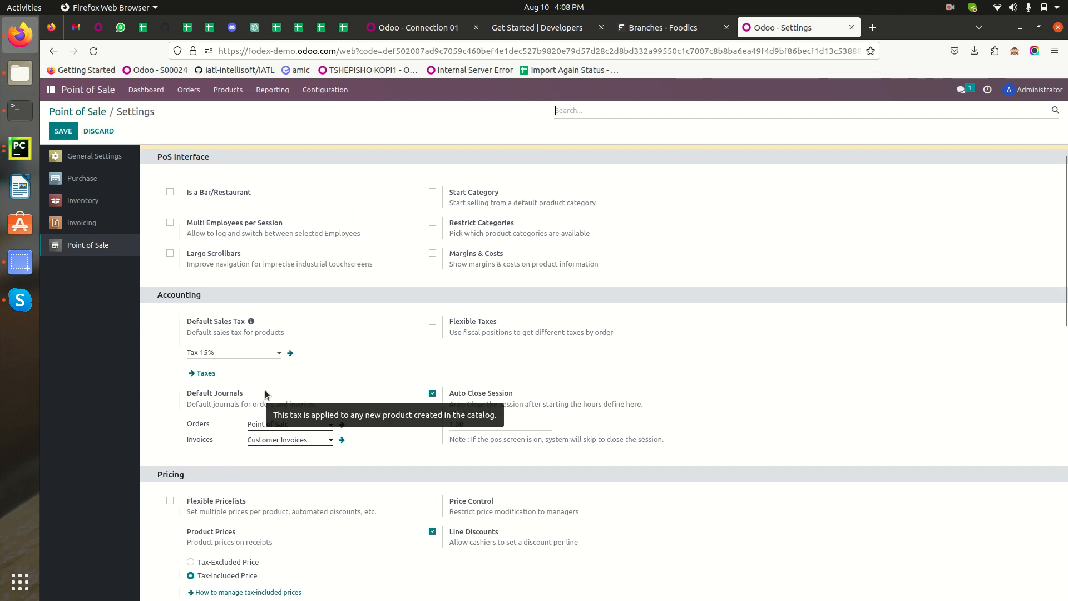
pyautogui.scroll(-3, 265, 394)
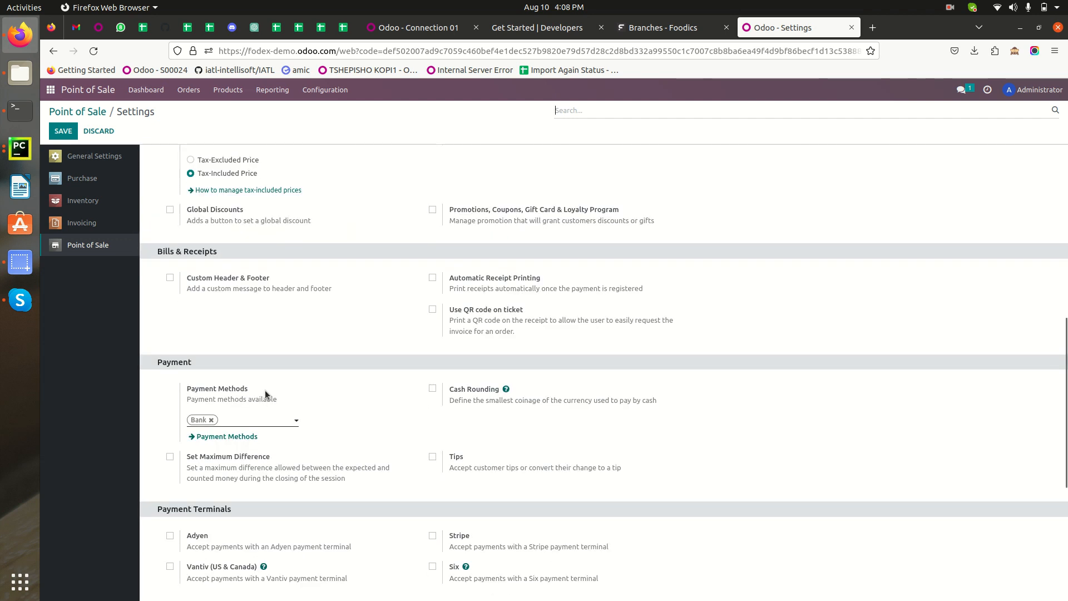
pyautogui.click(270, 419)
pyautogui.click(256, 439)
# Step: Review the remaining Branch 1 point of sale settings and save the changes
pyautogui.scroll(-4, 608, 448)
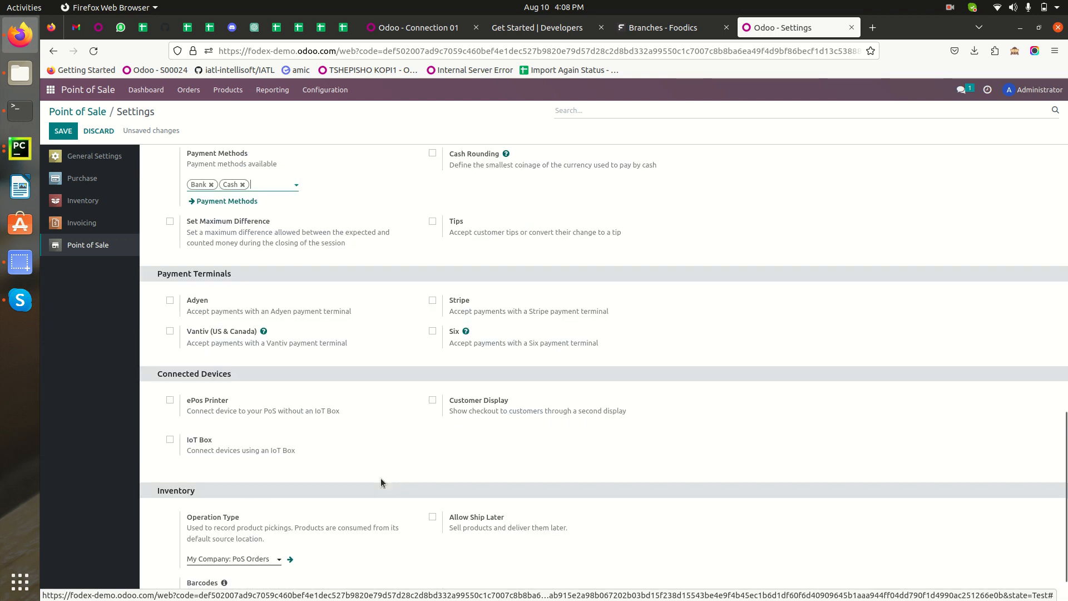
pyautogui.scroll(-1, 381, 480)
pyautogui.scroll(15, 381, 479)
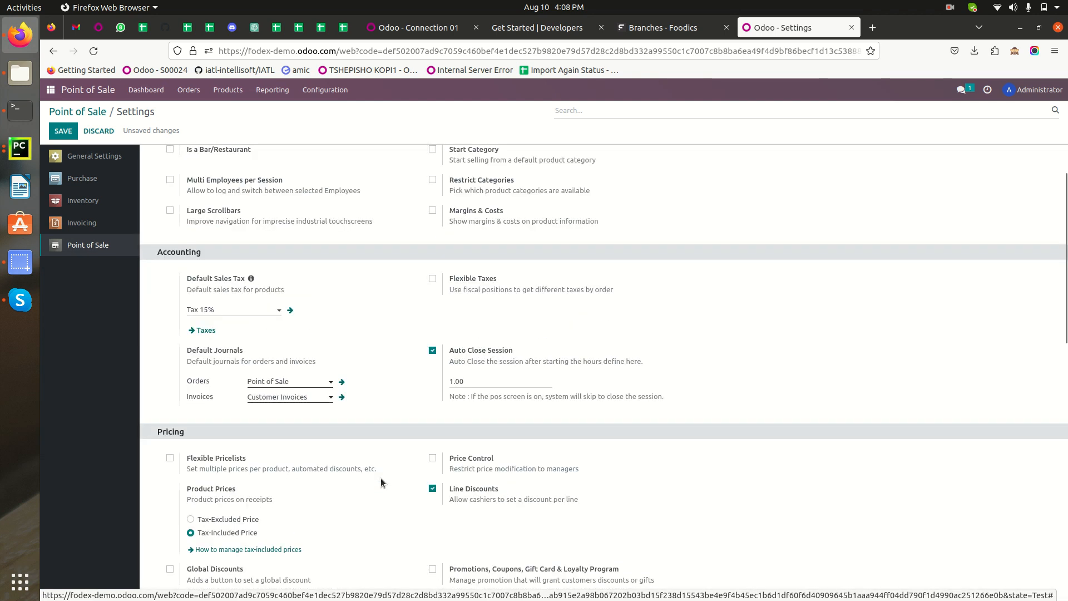
pyautogui.scroll(-4, 282, 476)
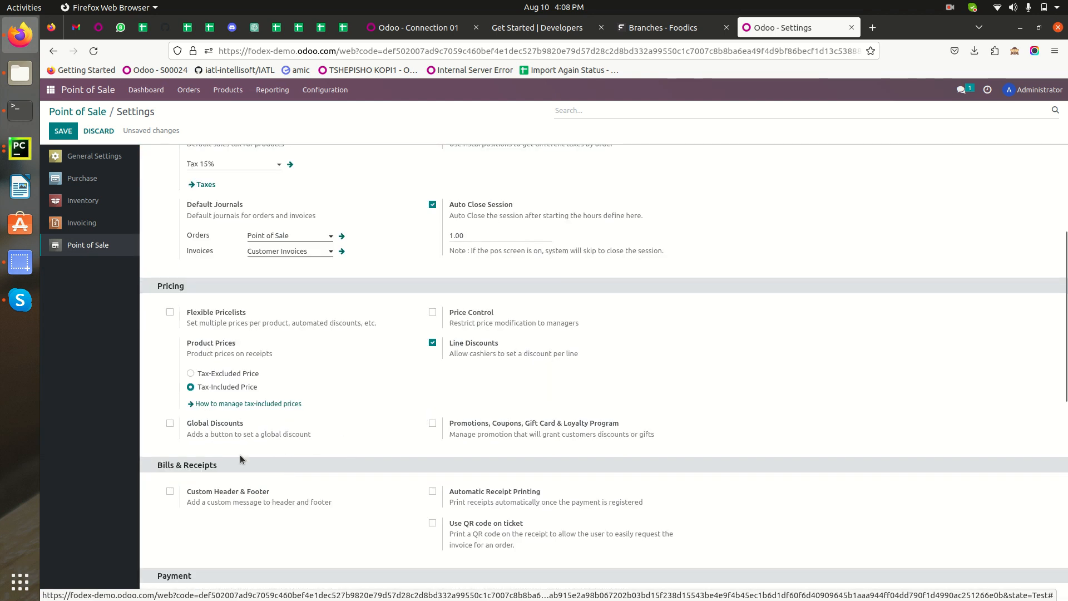
pyautogui.scroll(-6, 241, 455)
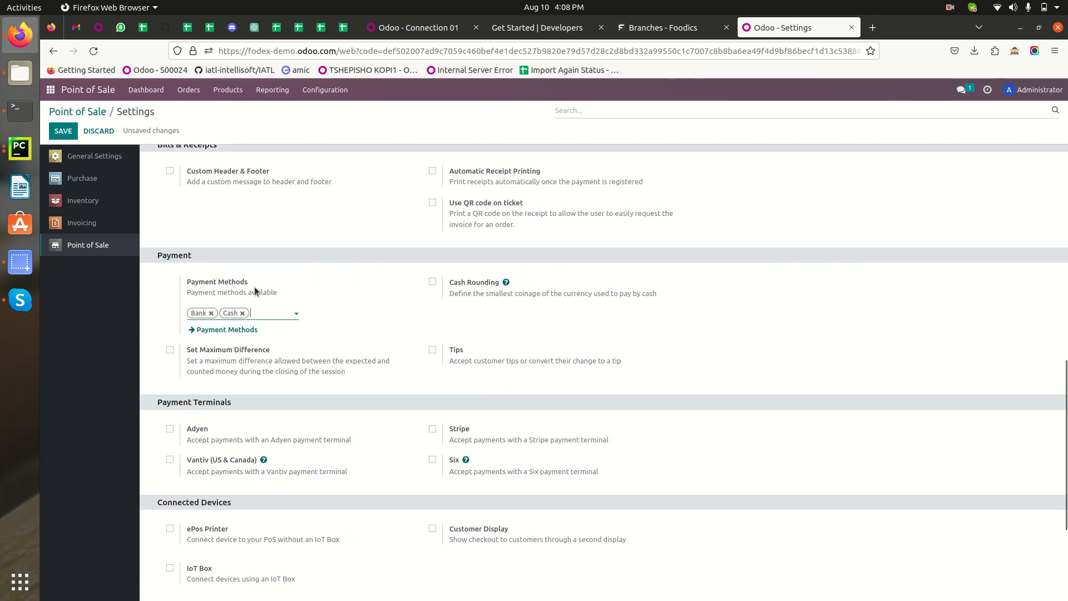
pyautogui.click(63, 132)
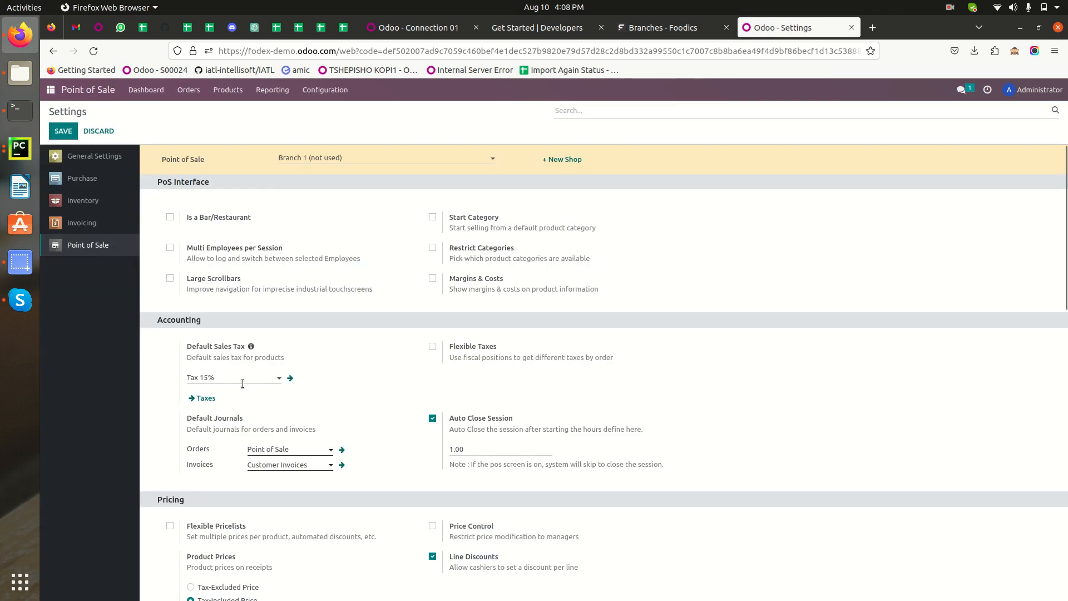
# Step: Add Cash to the payment methods of the Branch 2 point of sale and save the settings
pyautogui.click(336, 158)
pyautogui.click(337, 205)
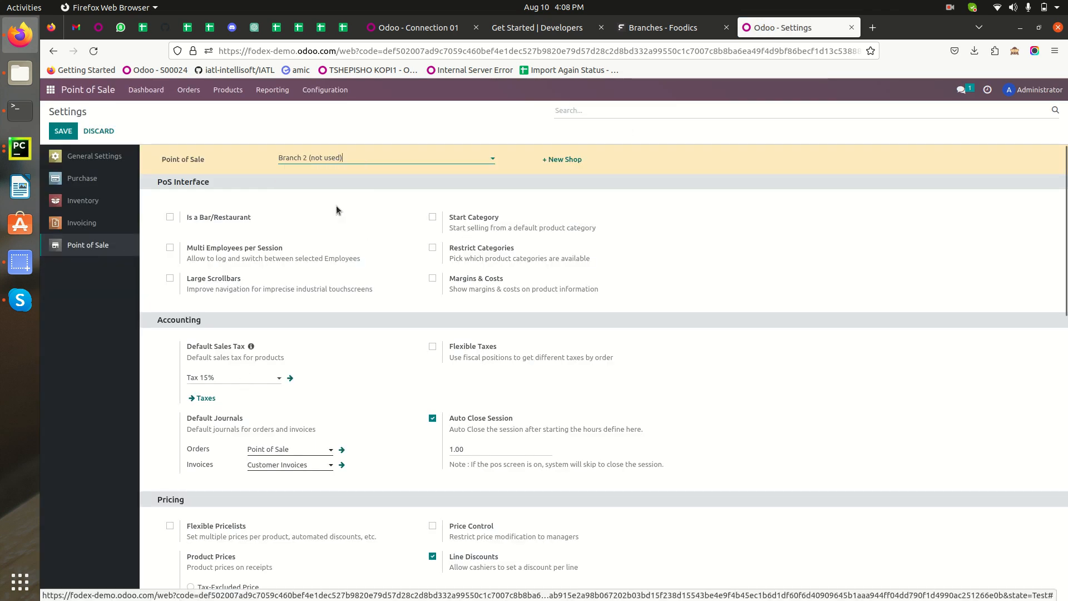
pyautogui.scroll(-9, 274, 437)
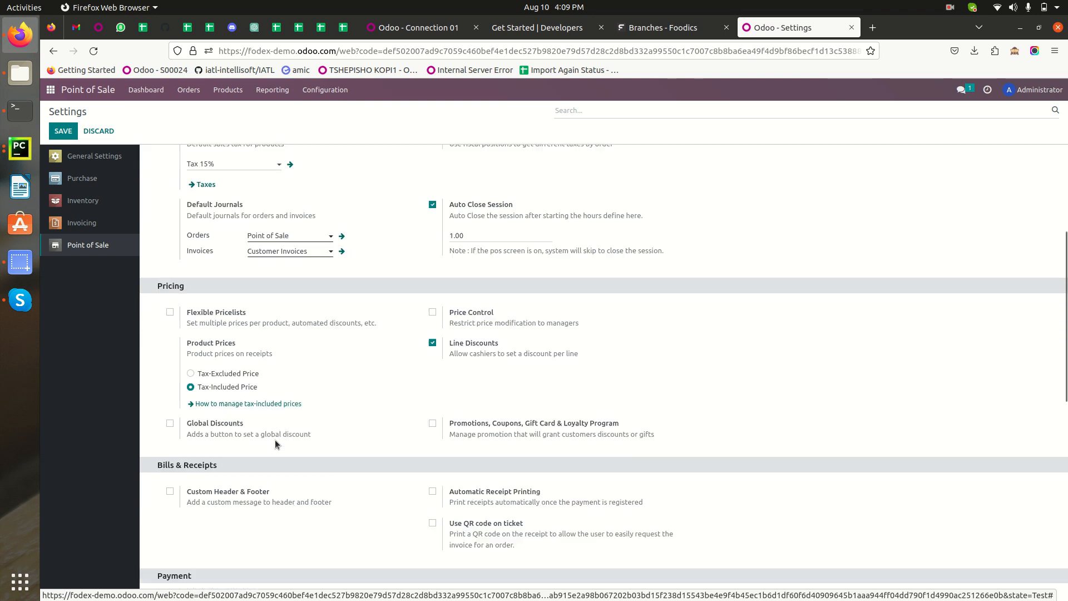
pyautogui.click(245, 367)
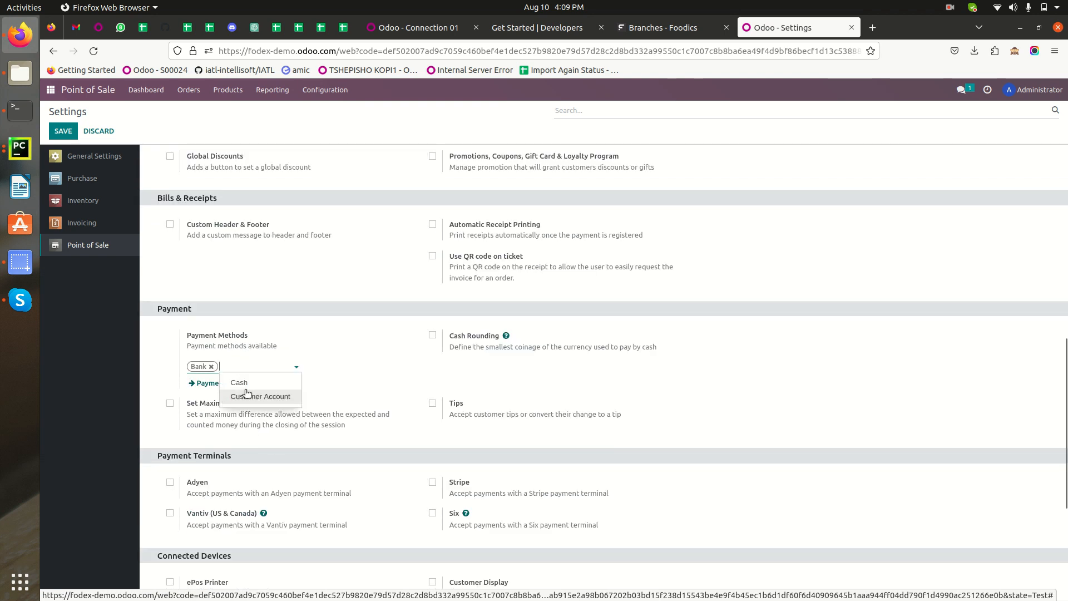
pyautogui.click(243, 381)
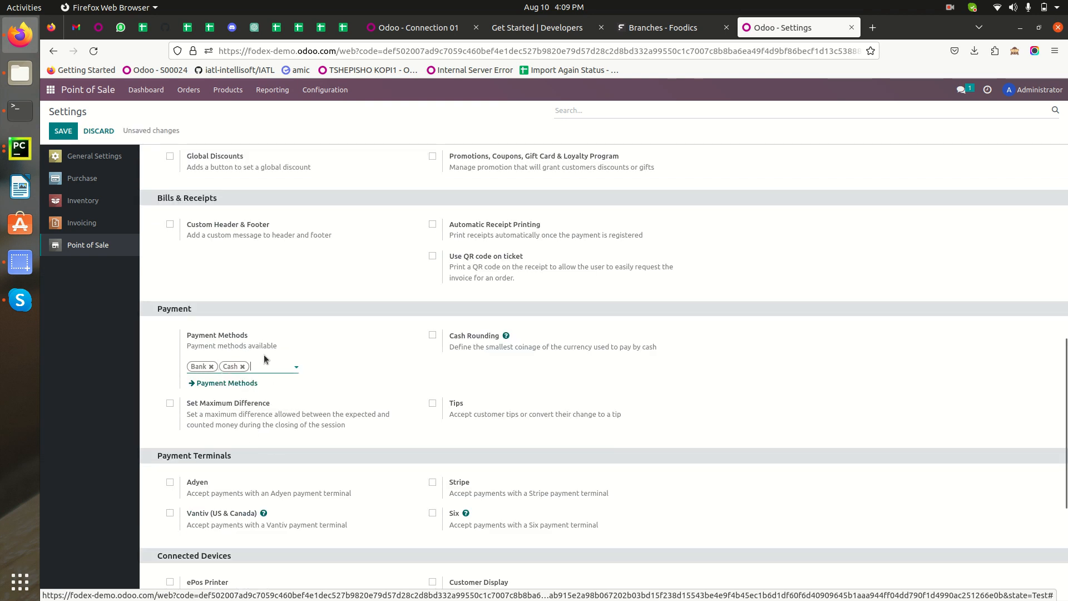
pyautogui.click(63, 131)
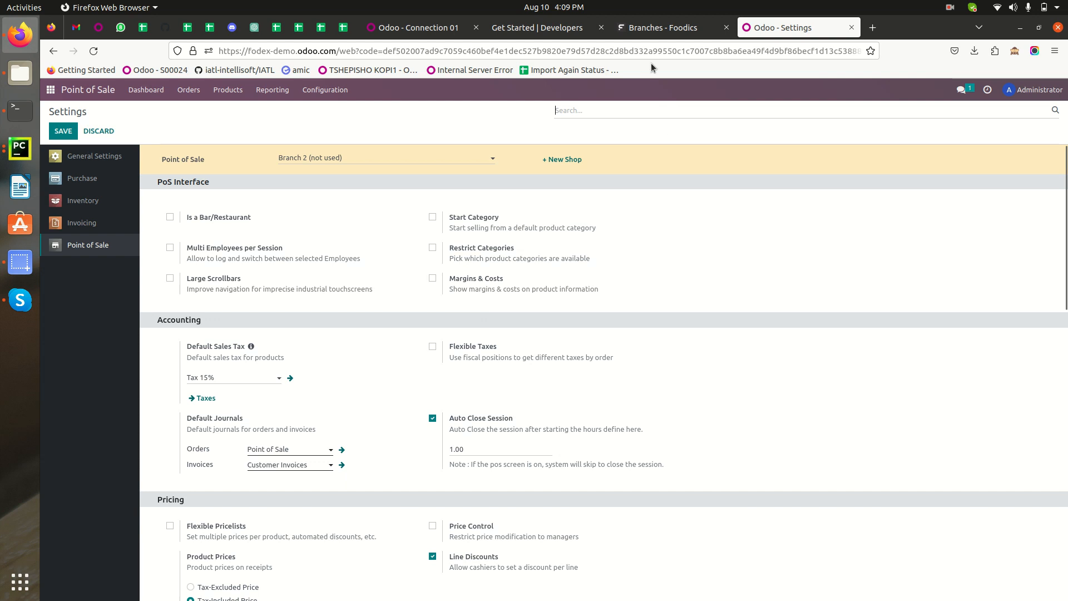
# Step: Open Connection 01 in the Foodics Connector and show its sync operations
pyautogui.click(666, 33)
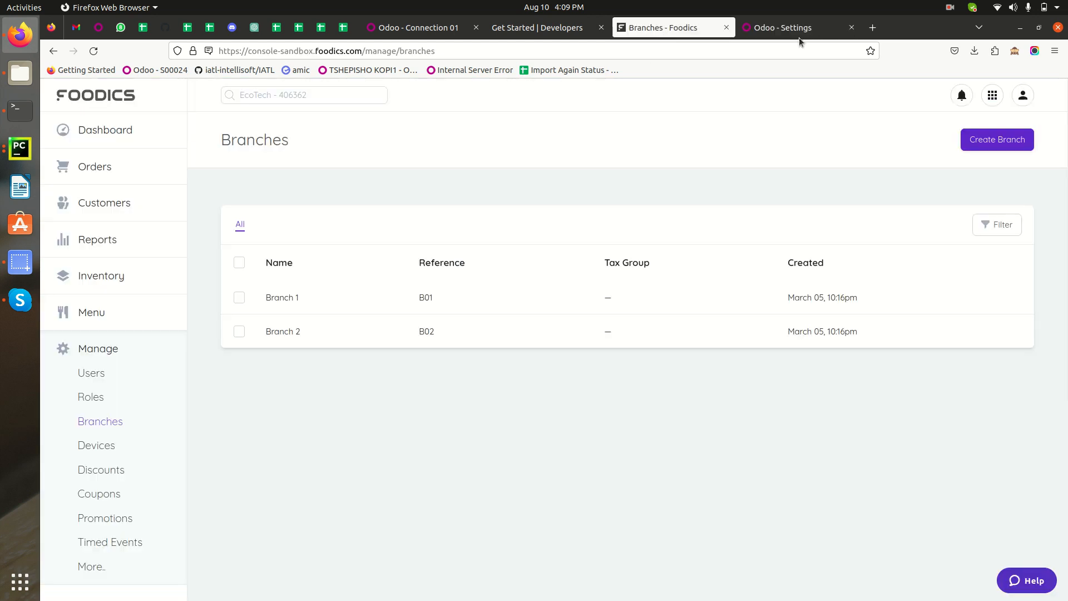
pyautogui.hotkey('ctrl', 'Tab')
pyautogui.click(52, 89)
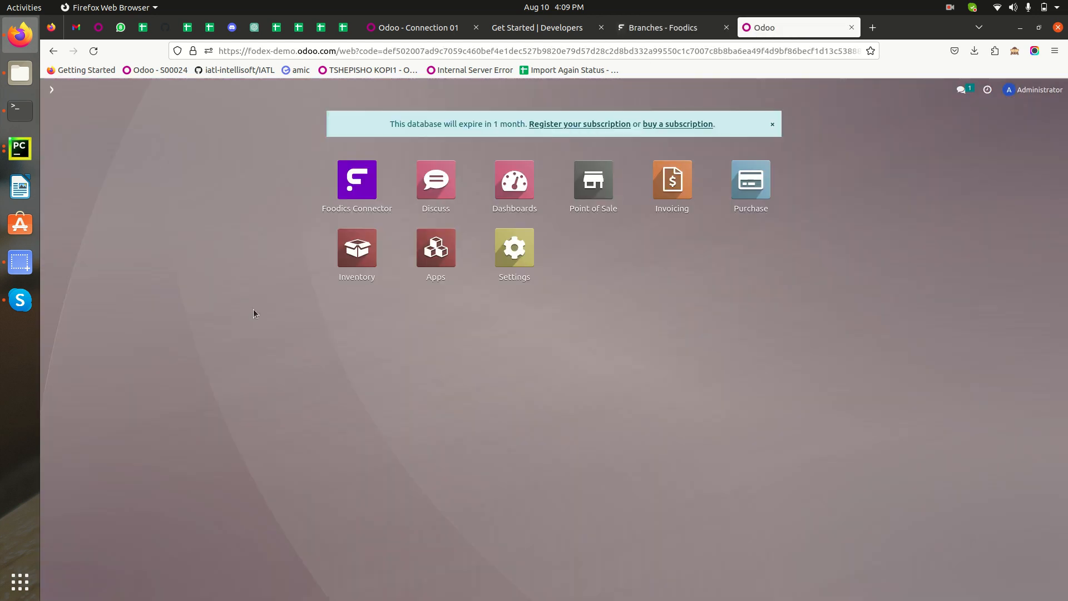
pyautogui.click(361, 184)
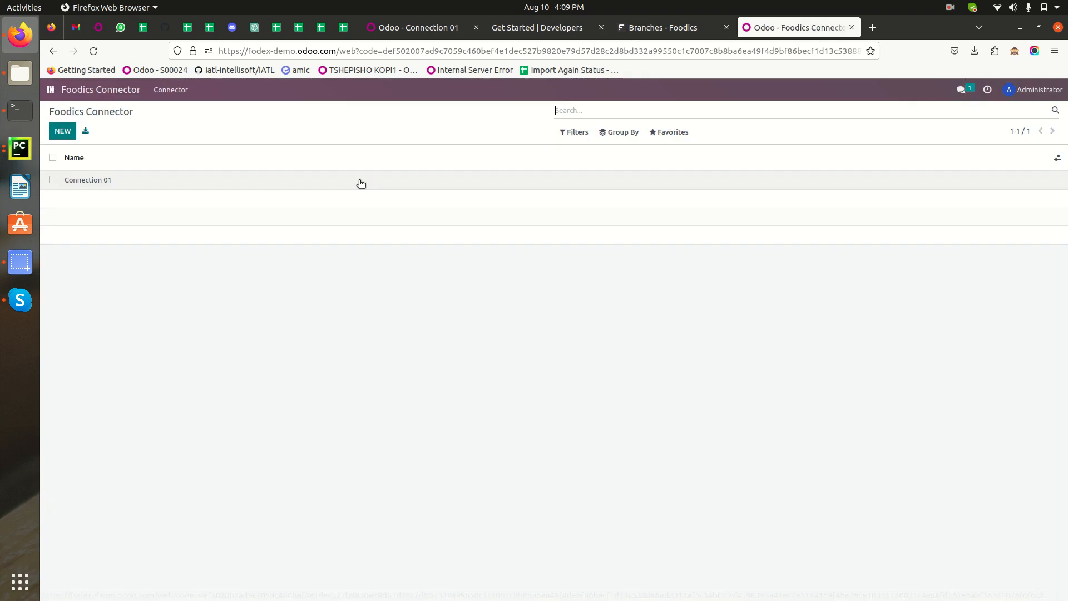
pyautogui.click(149, 180)
pyautogui.click(285, 284)
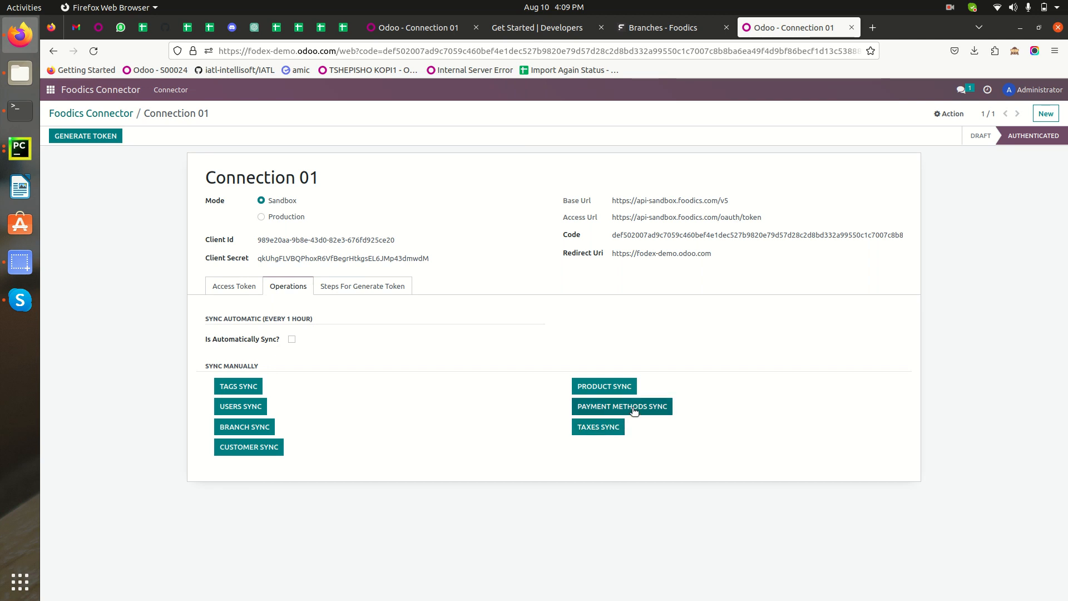
# Step: Switch to the Foodics console and review the payment methods defined under its additional management options
pyautogui.click(665, 30)
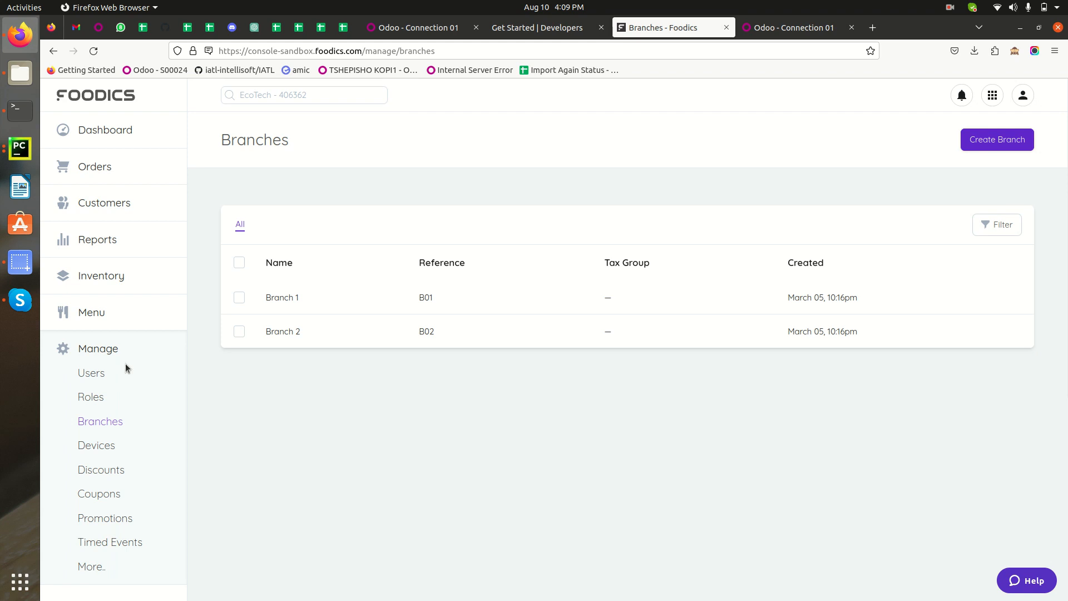
pyautogui.click(101, 312)
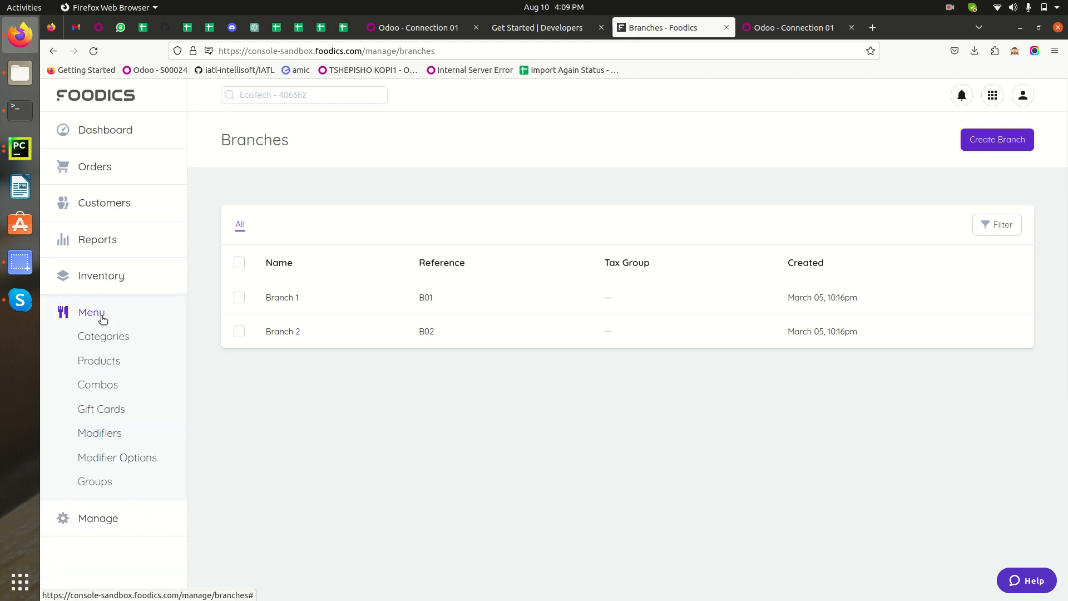
pyautogui.click(92, 518)
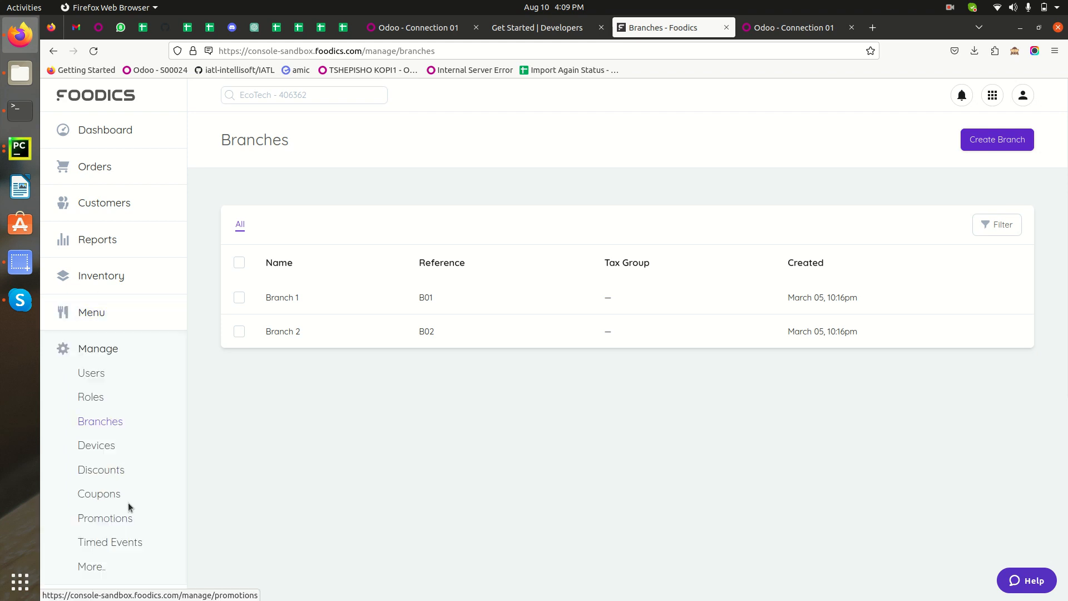
pyautogui.click(106, 567)
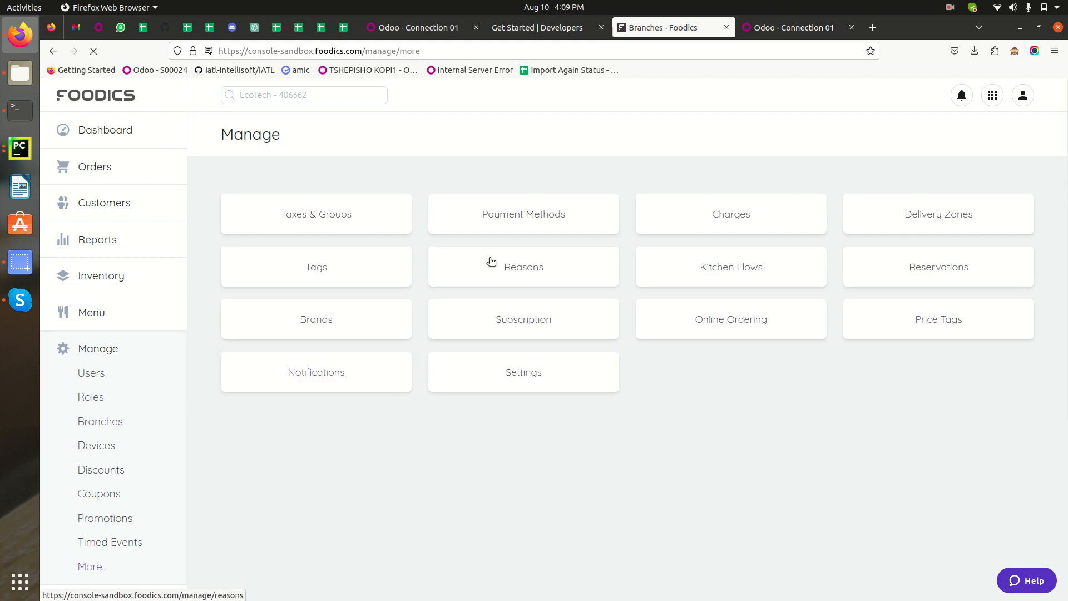
pyautogui.click(538, 214)
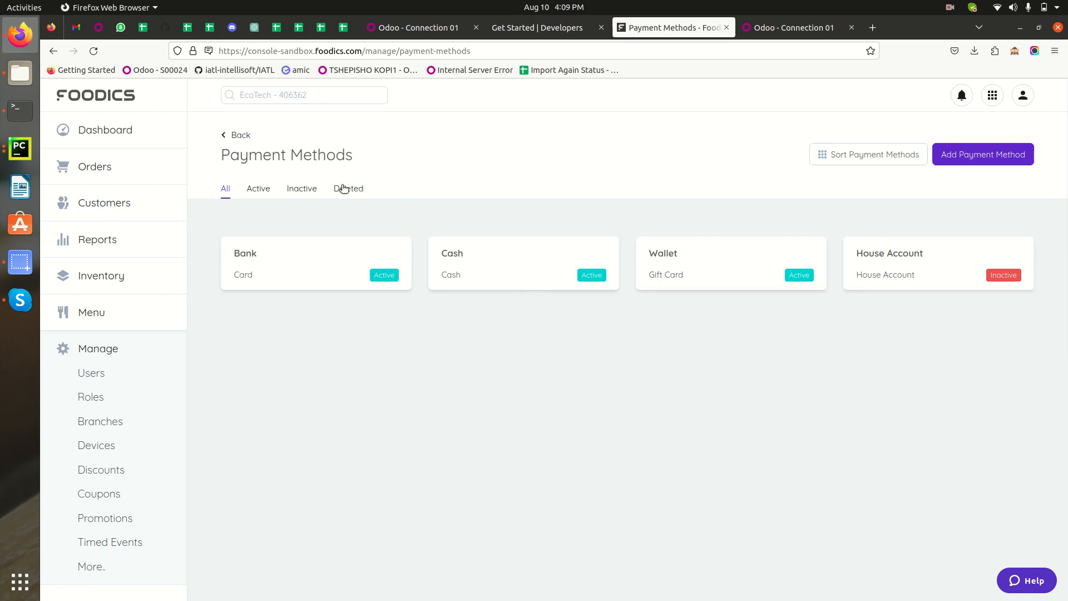
# Step: Switch back to Odoo and run the manual payment methods sync for Connection 01
pyautogui.click(791, 32)
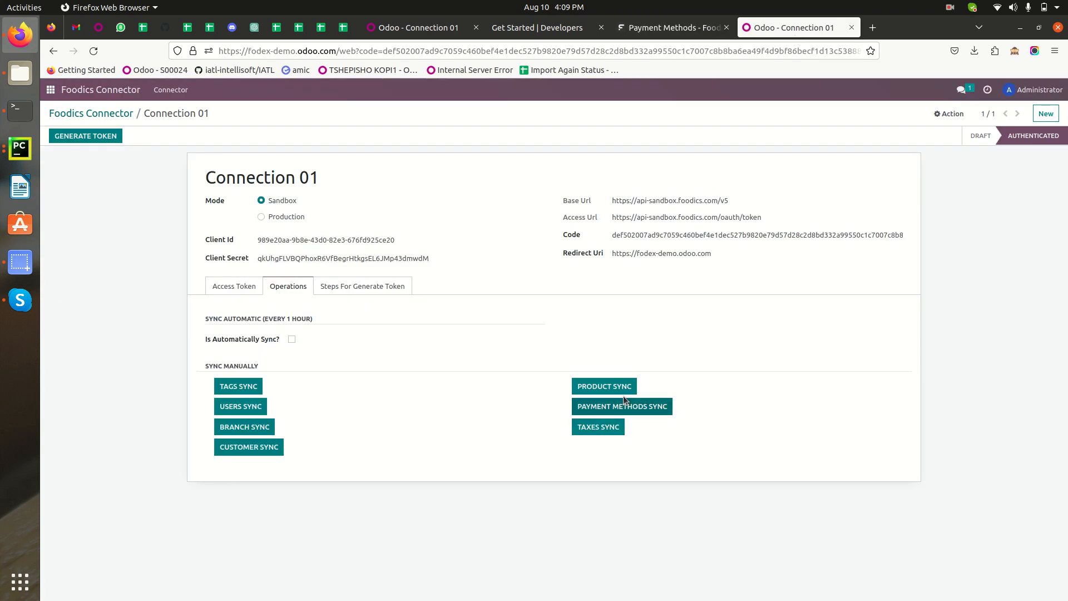
pyautogui.click(603, 408)
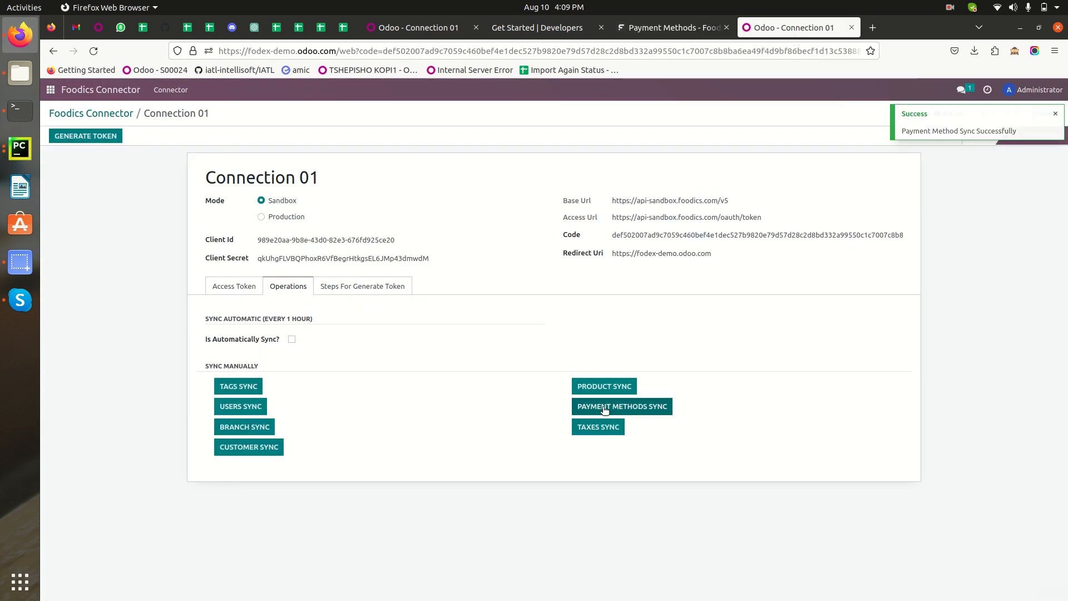
pyautogui.moveTo(1011, 132); pyautogui.dragTo(900, 135)
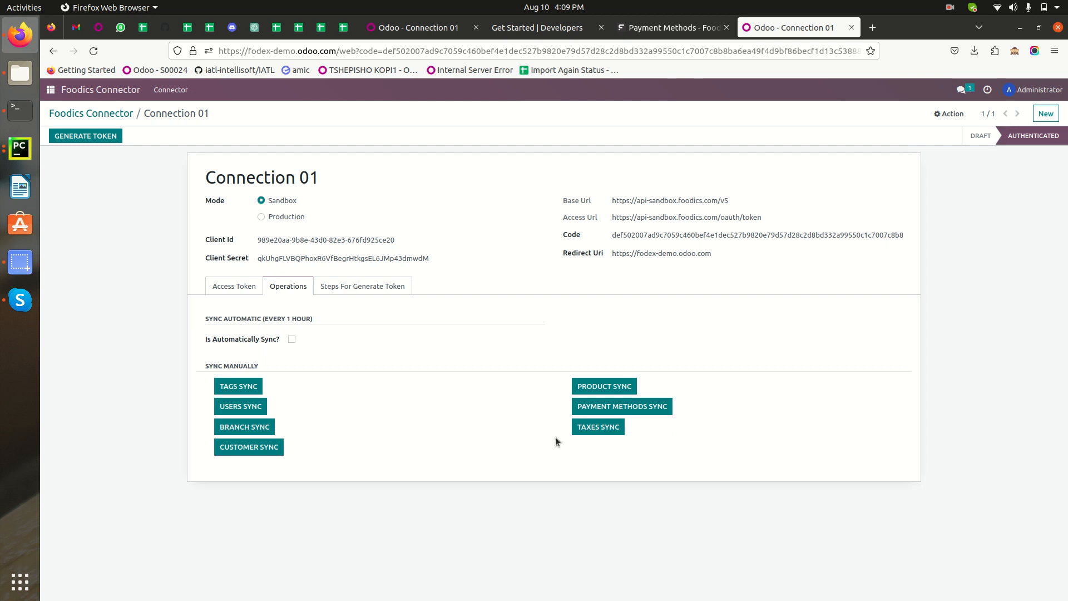
# Step: Try to run the manual users sync for Connection 01
pyautogui.click(252, 408)
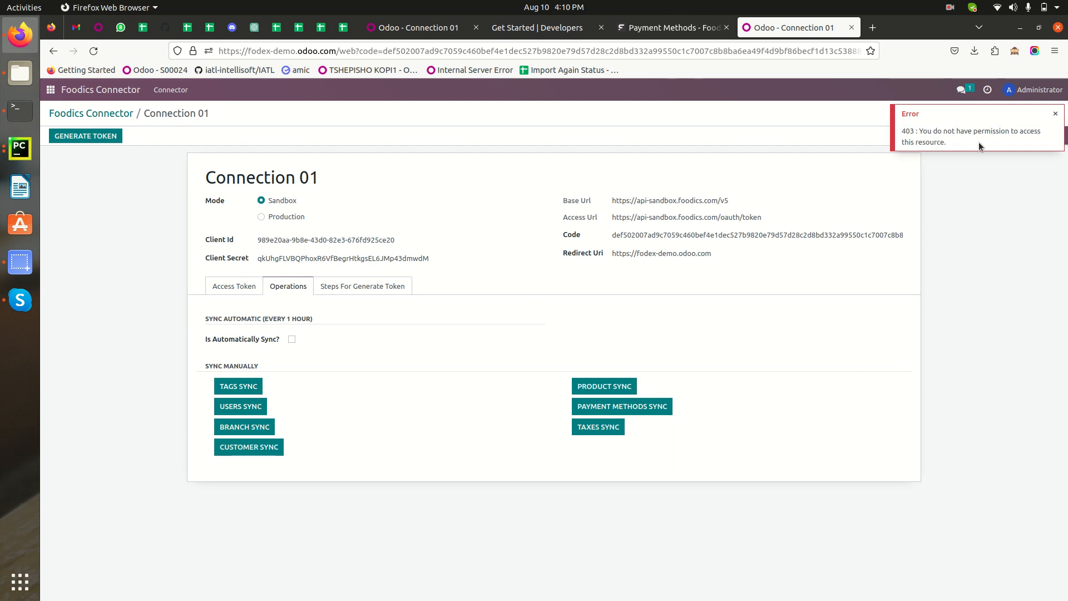
pyautogui.moveTo(955, 143); pyautogui.dragTo(908, 133)
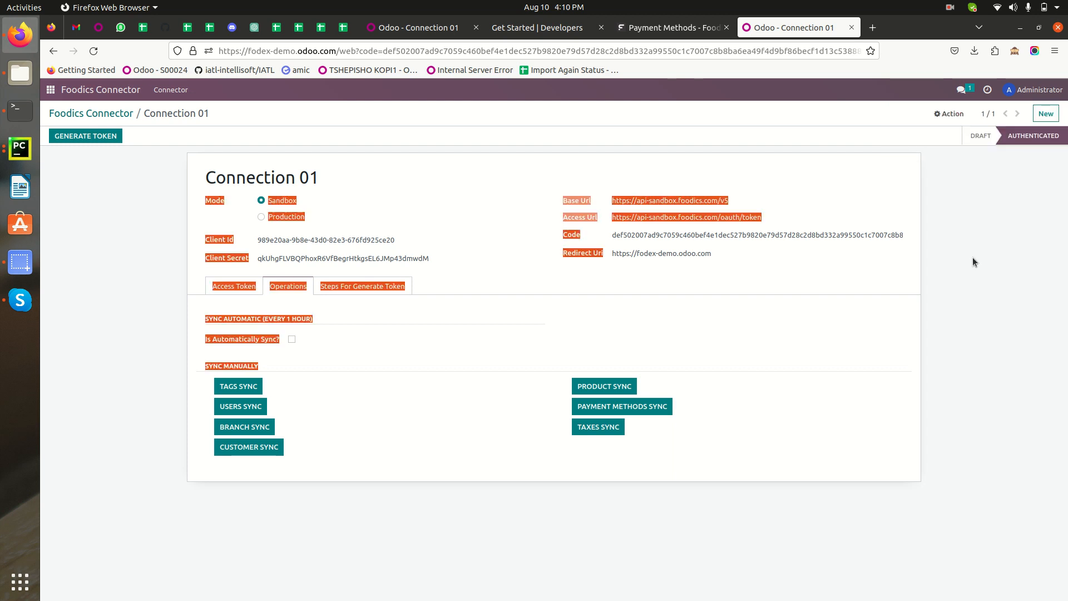
pyautogui.click(995, 325)
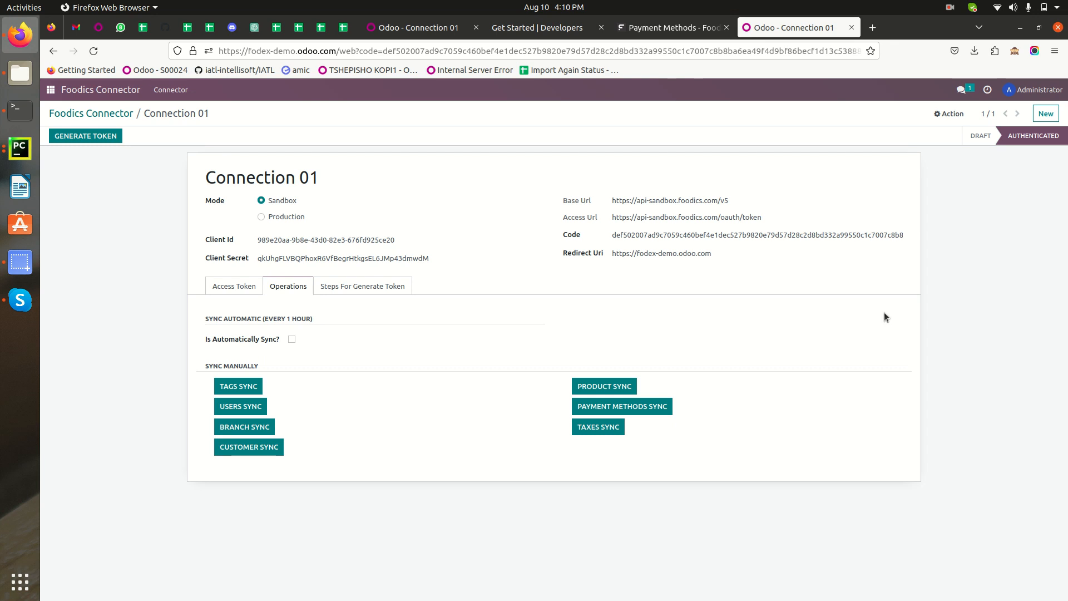
# Step: Find the Point of Sale payment methods list and check the Foodics Id of the second Cash method
pyautogui.click(60, 89)
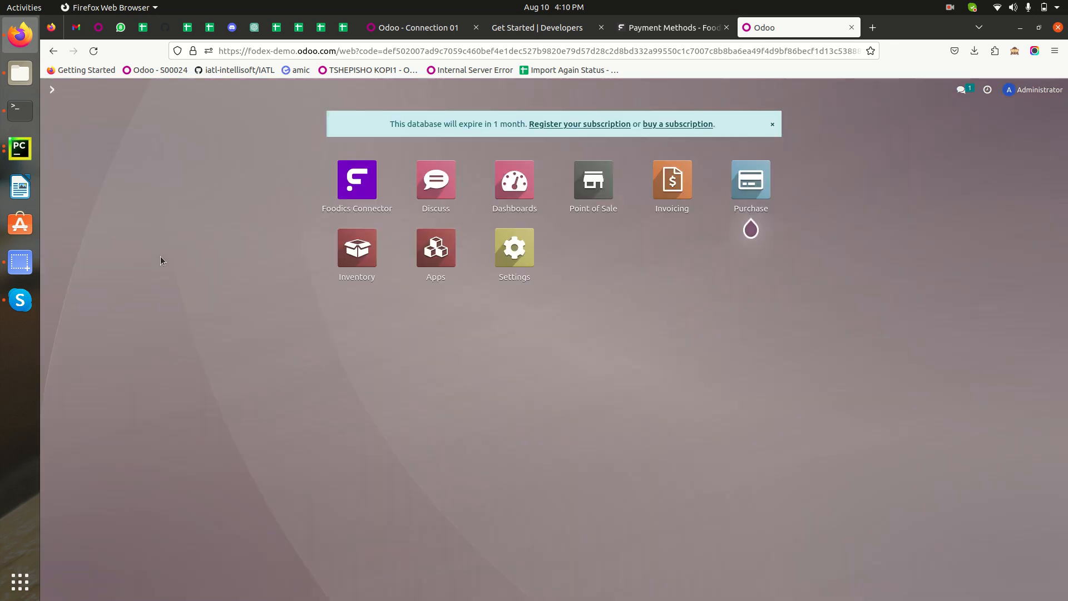
pyautogui.write('pay')
pyautogui.press('Down')
pyautogui.press('Return')
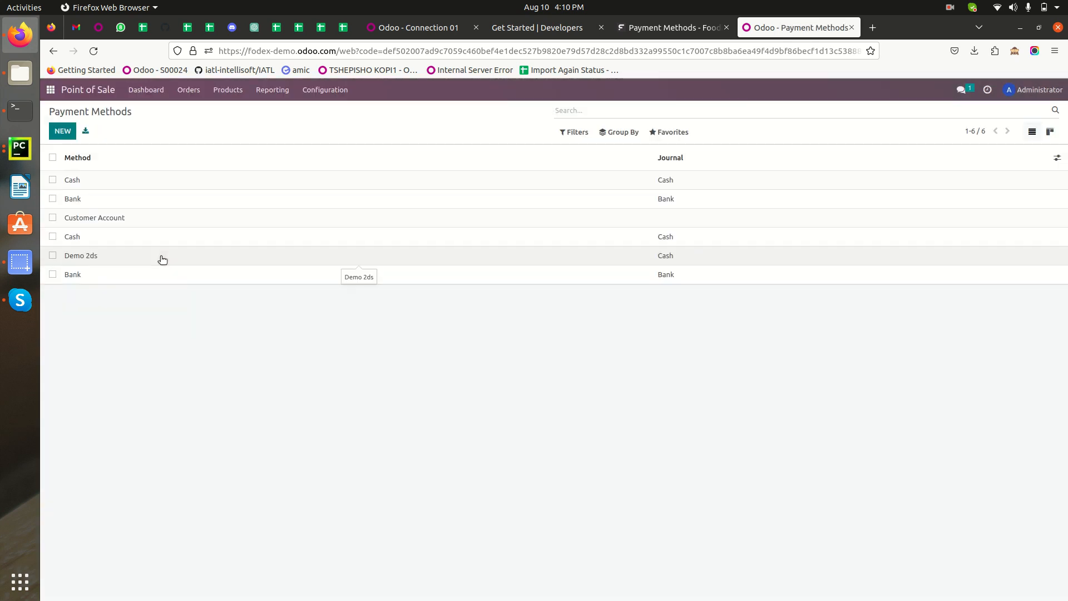
pyautogui.click(100, 239)
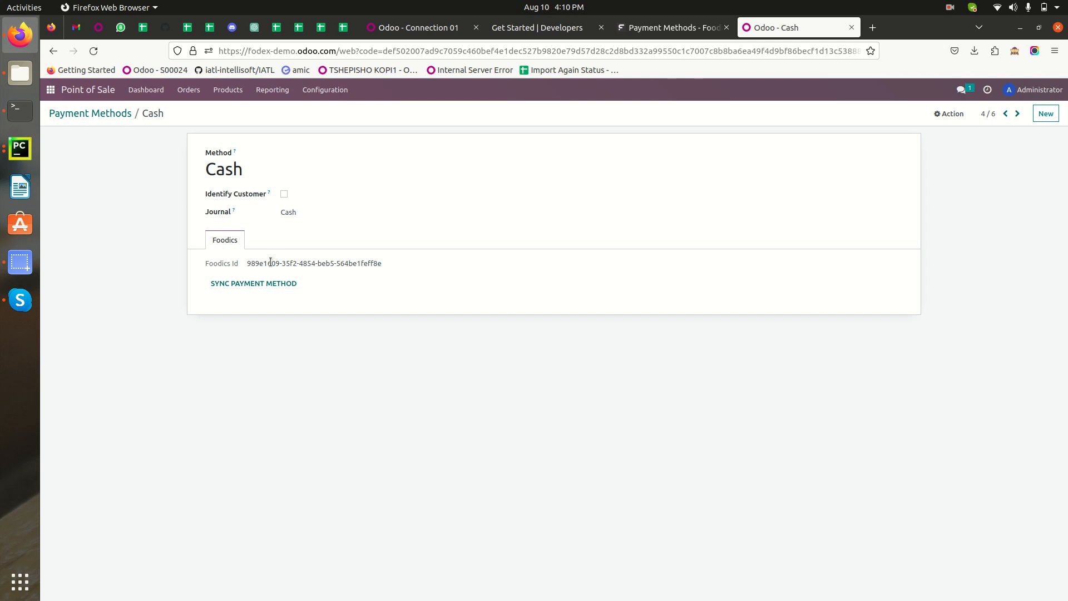
pyautogui.moveTo(248, 263); pyautogui.dragTo(364, 268)
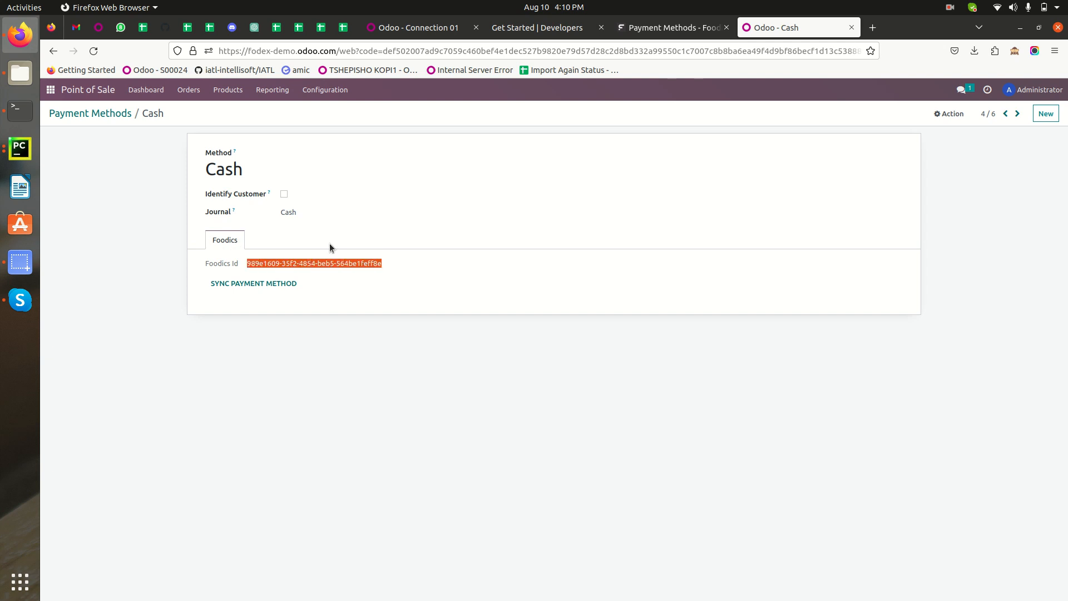
# Step: Archive the Cash payment method that has no Foodics Id and return to the payment methods list
pyautogui.click(112, 114)
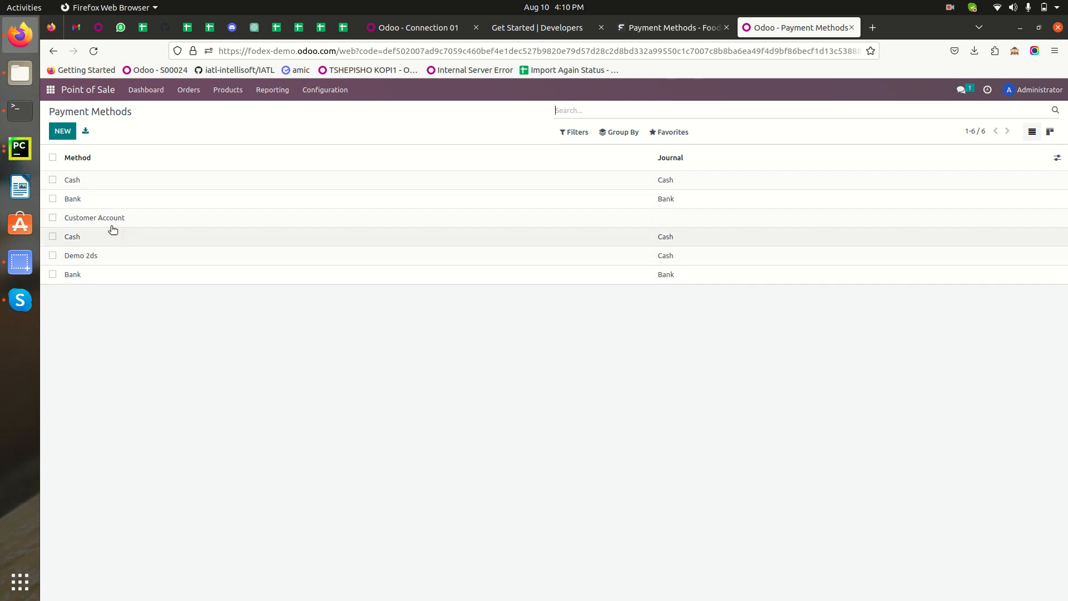
pyautogui.click(103, 181)
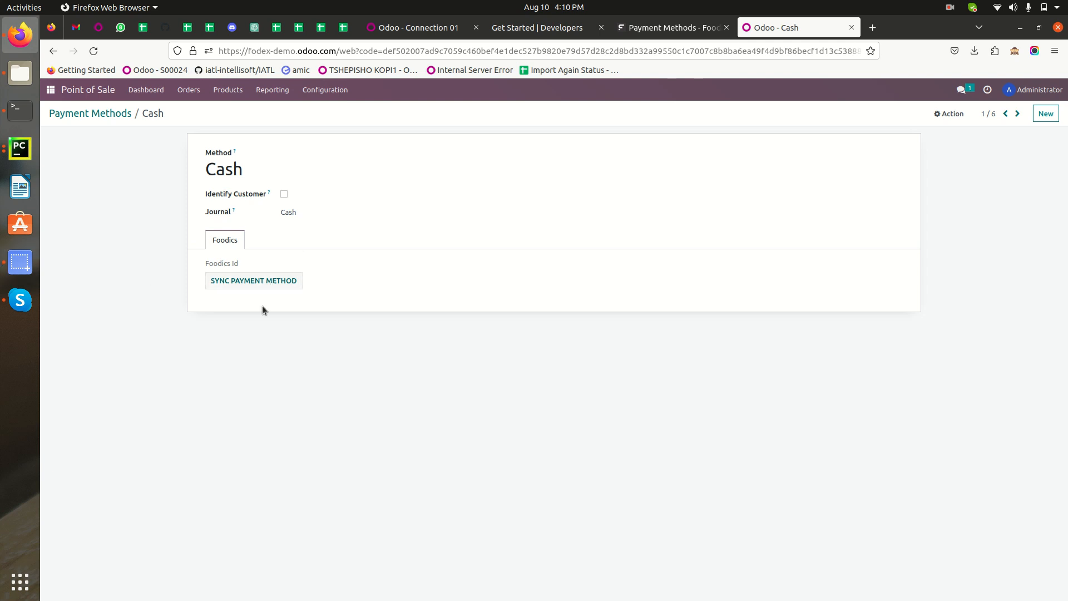
pyautogui.click(953, 113)
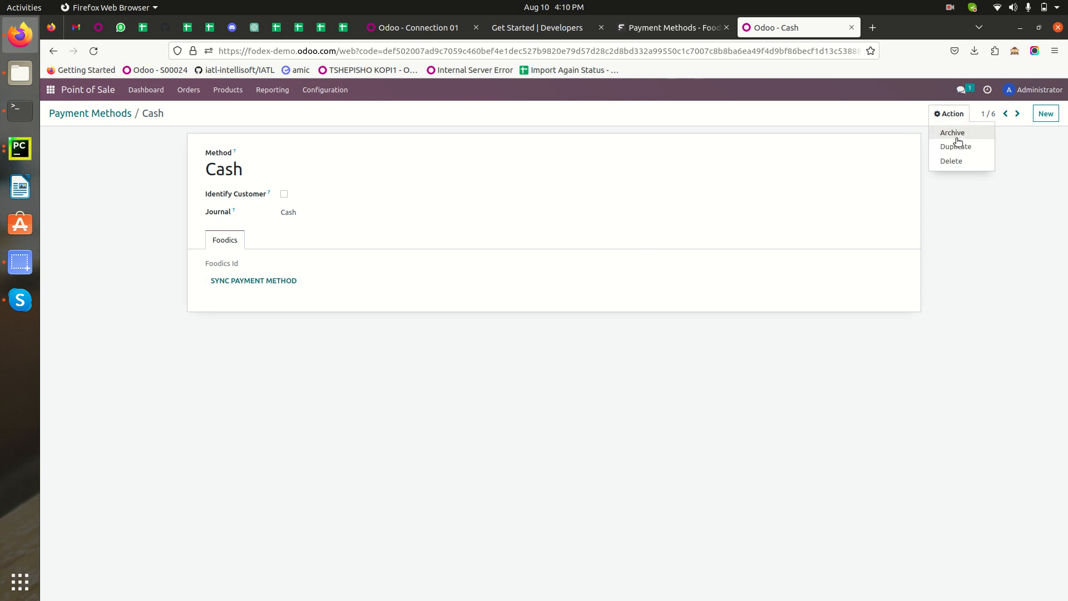
pyautogui.click(956, 137)
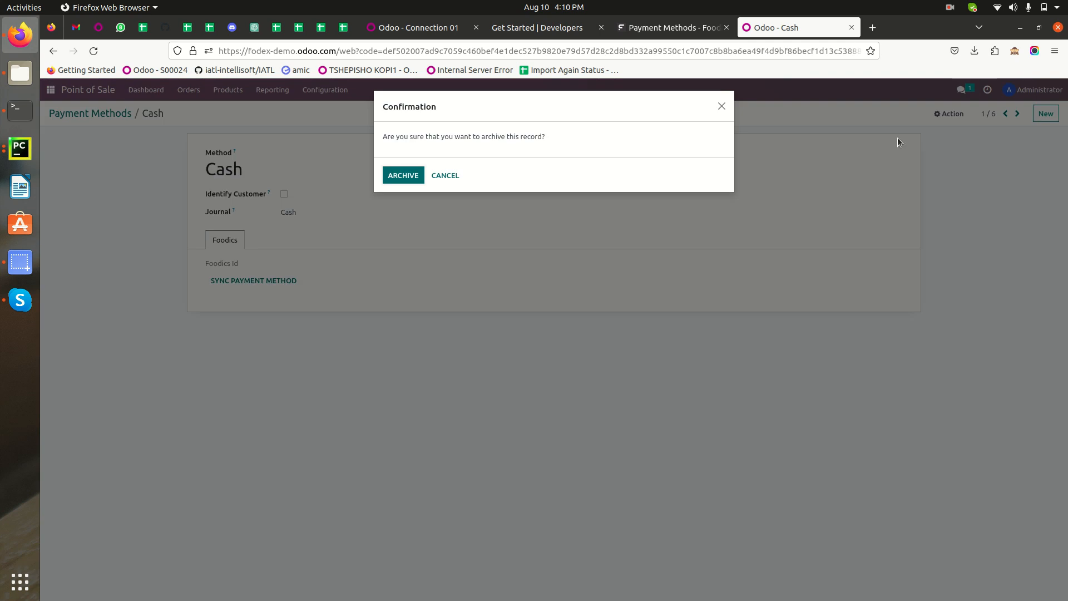
pyautogui.click(411, 177)
pyautogui.click(90, 113)
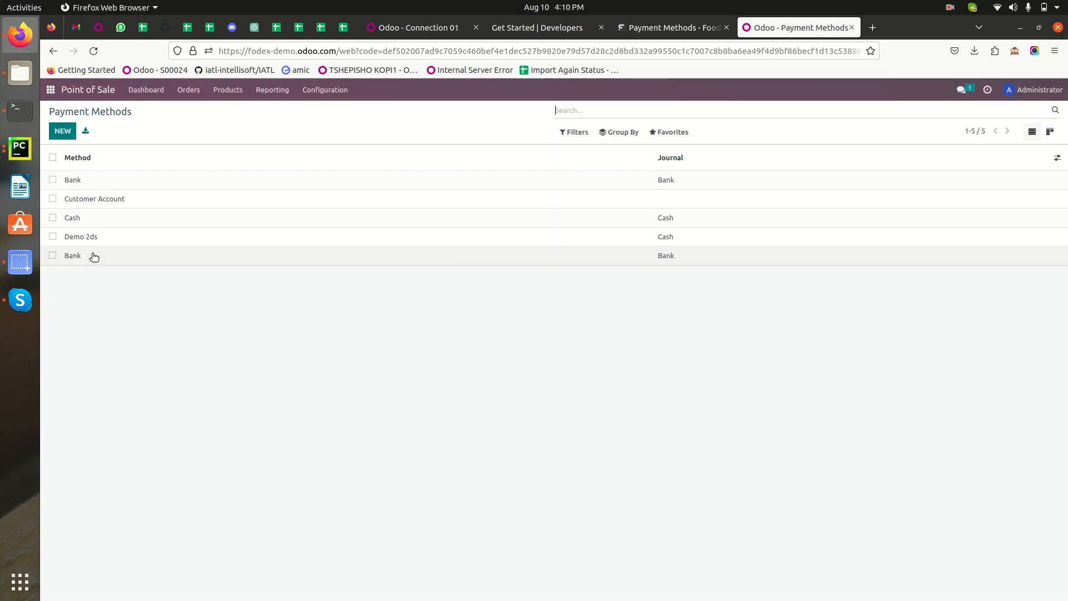
# Step: Archive the Bank payment method that has no Foodics Id and return to the payment methods list
pyautogui.click(104, 184)
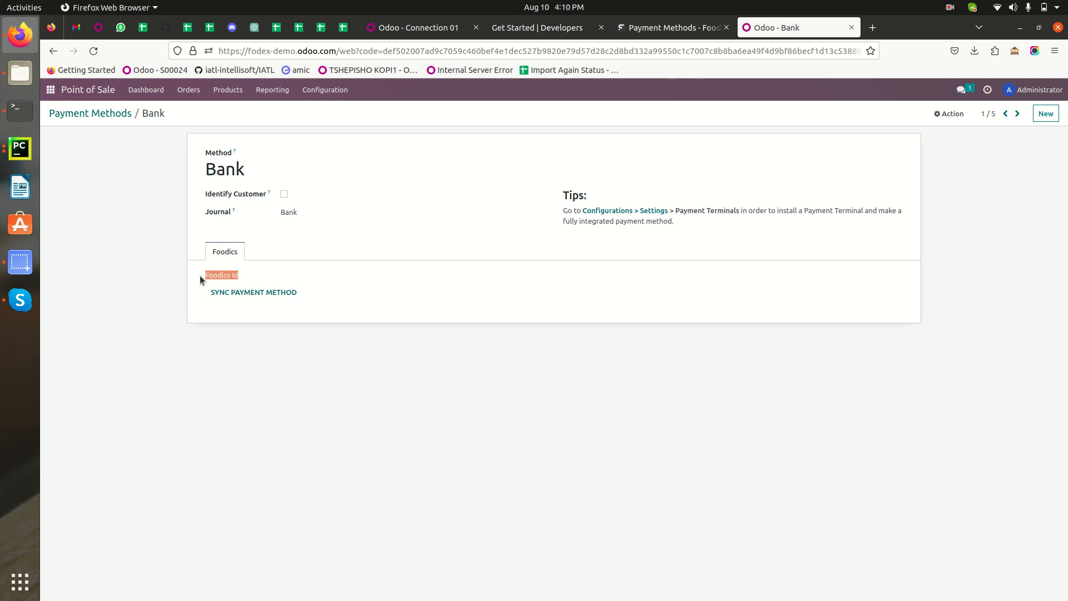
pyautogui.click(949, 114)
pyautogui.click(949, 135)
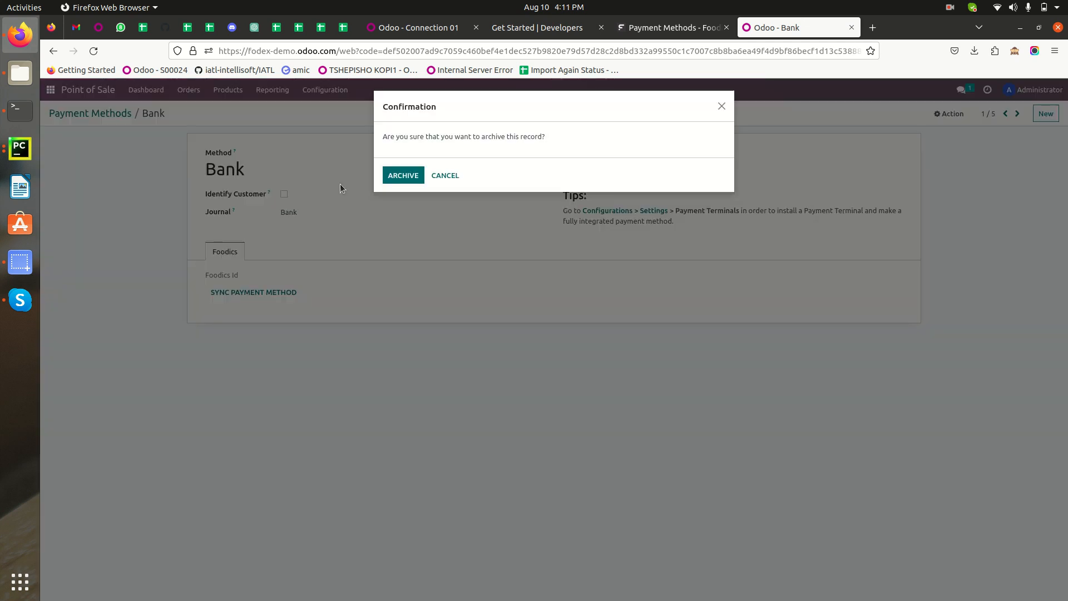
pyautogui.click(405, 175)
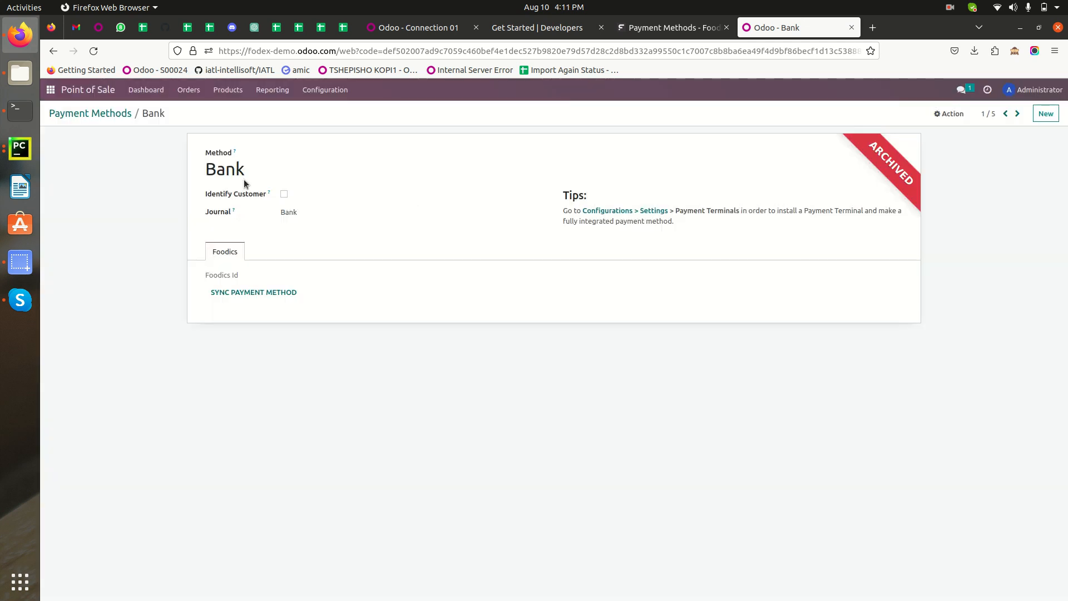
pyautogui.click(101, 119)
# Step: Assign the Cash and Bank payment methods to the currently loaded branch in the Point of Sale settings and save
pyautogui.click(317, 92)
pyautogui.click(328, 110)
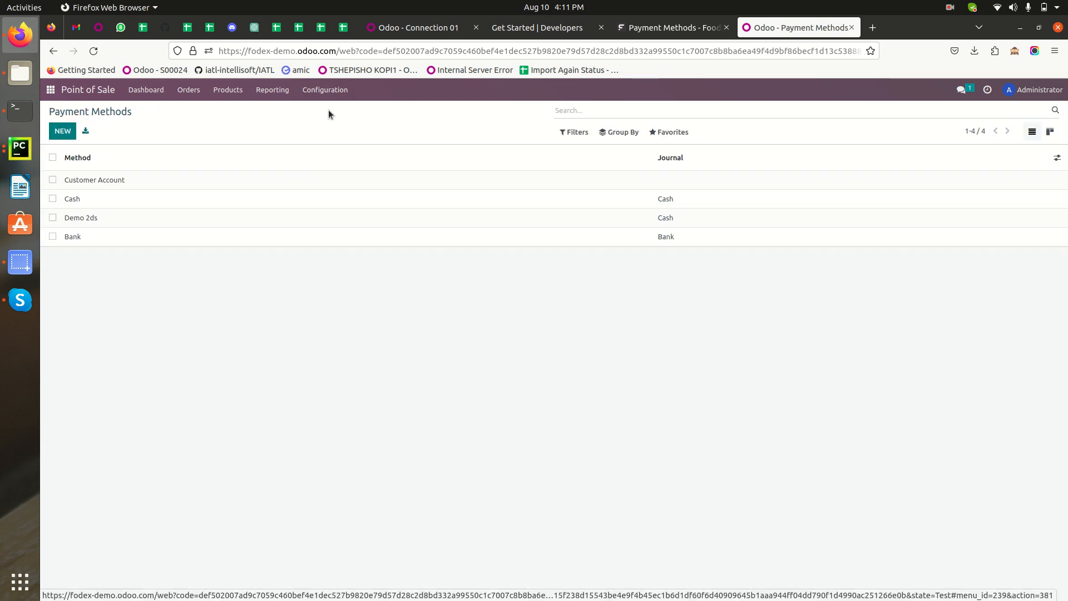
pyautogui.scroll(-10, 330, 445)
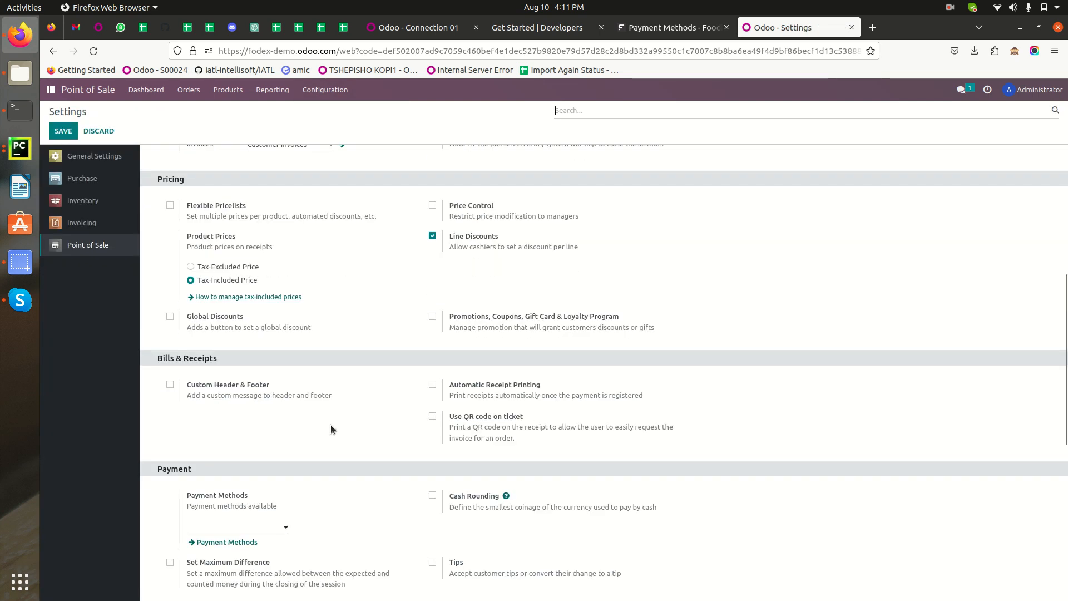
pyautogui.click(222, 260)
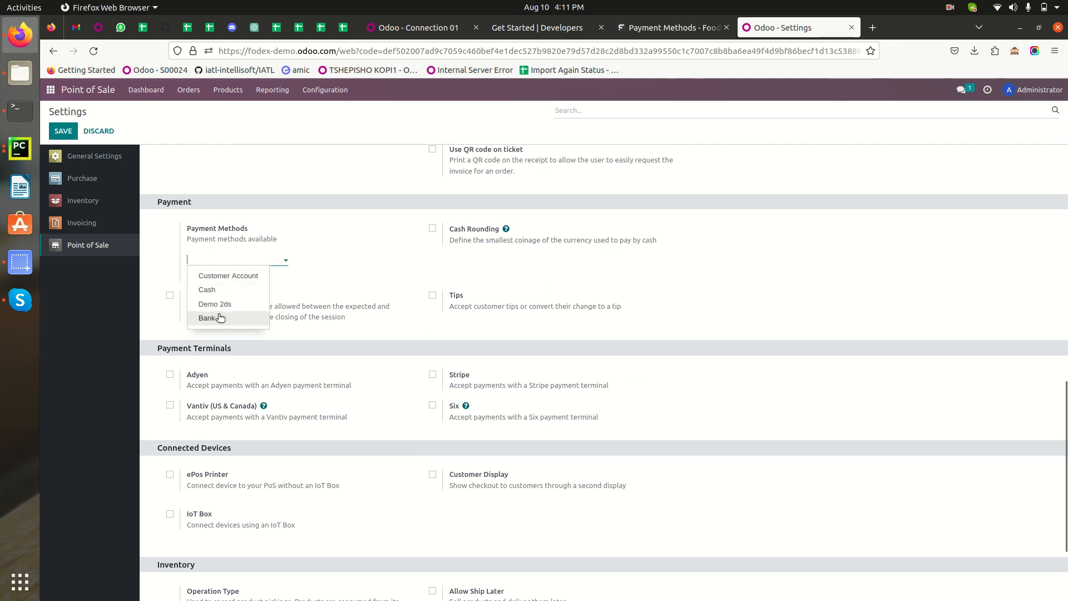
pyautogui.click(228, 289)
pyautogui.click(235, 259)
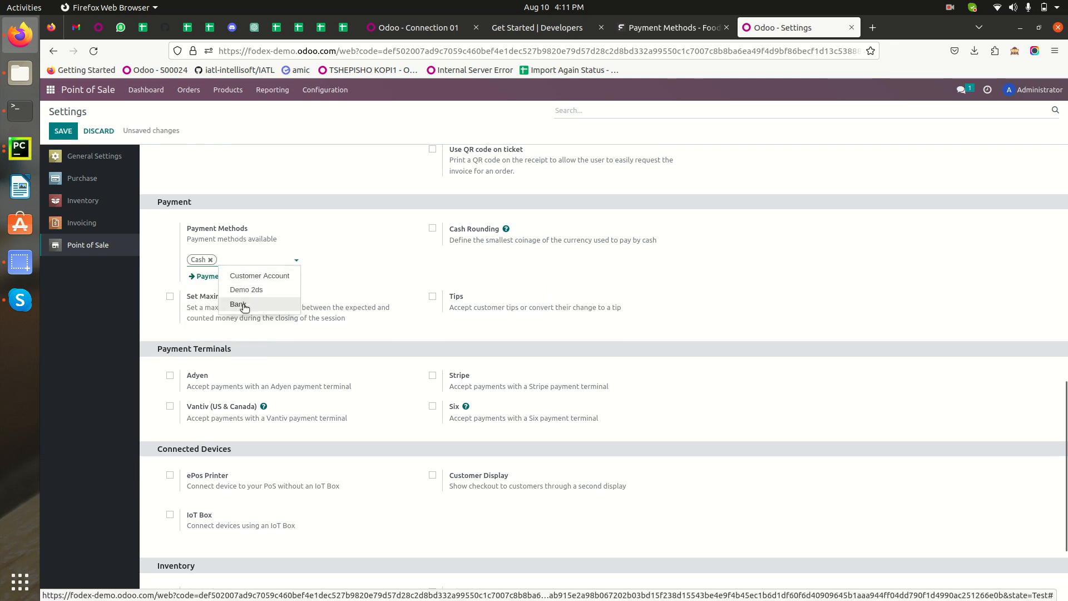
pyautogui.click(243, 304)
pyautogui.click(63, 131)
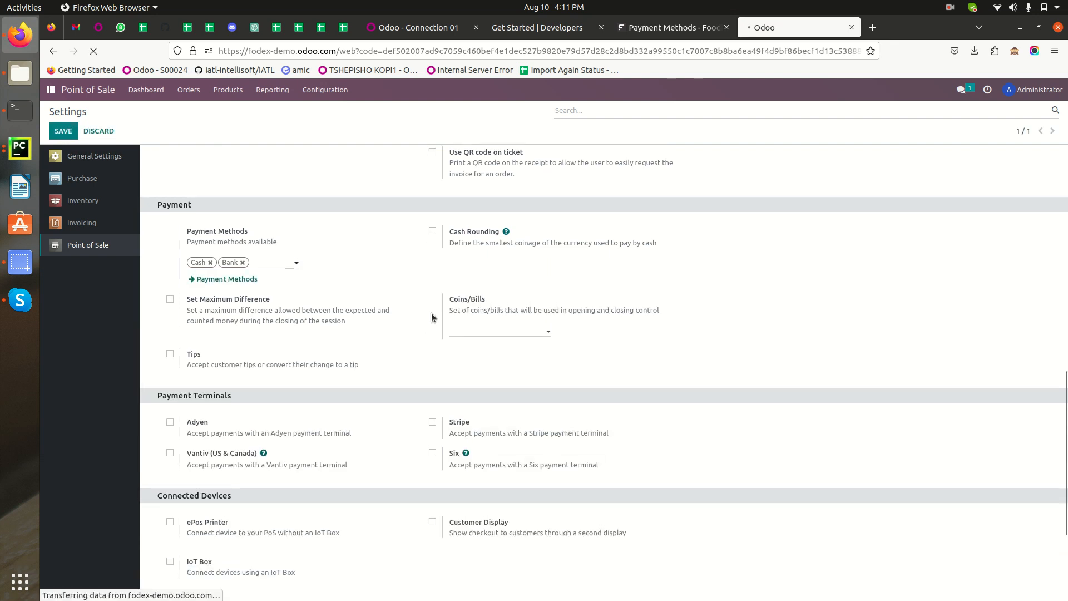
# Step: Switch the Point of Sale settings to another branch, assign it the Bank and Cash payment methods, and save
pyautogui.click(370, 154)
pyautogui.click(330, 188)
pyautogui.scroll(-10, 365, 349)
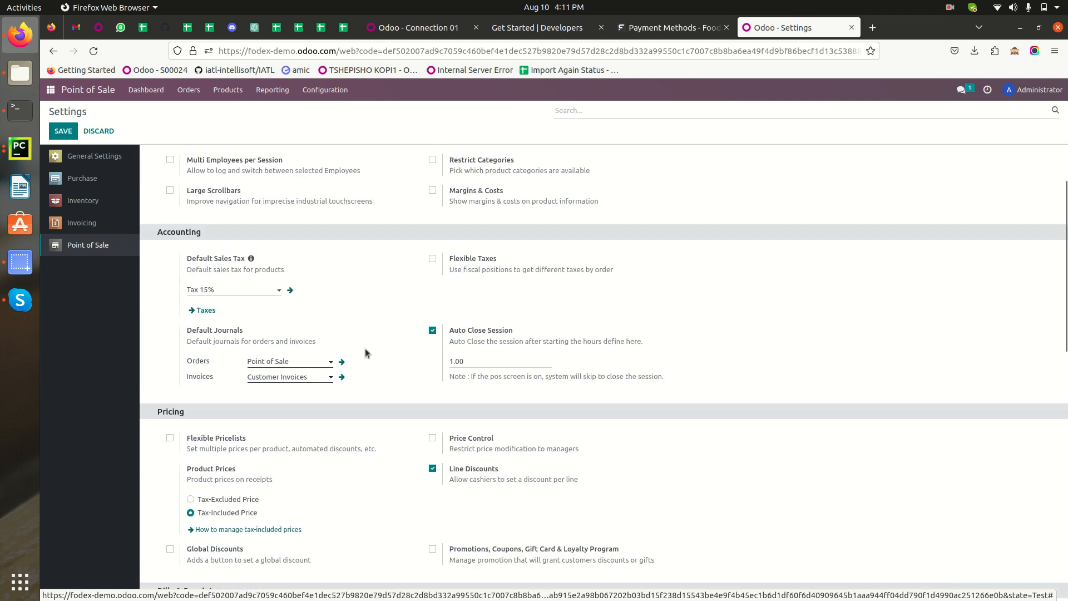
pyautogui.scroll(4, 365, 353)
pyautogui.click(220, 352)
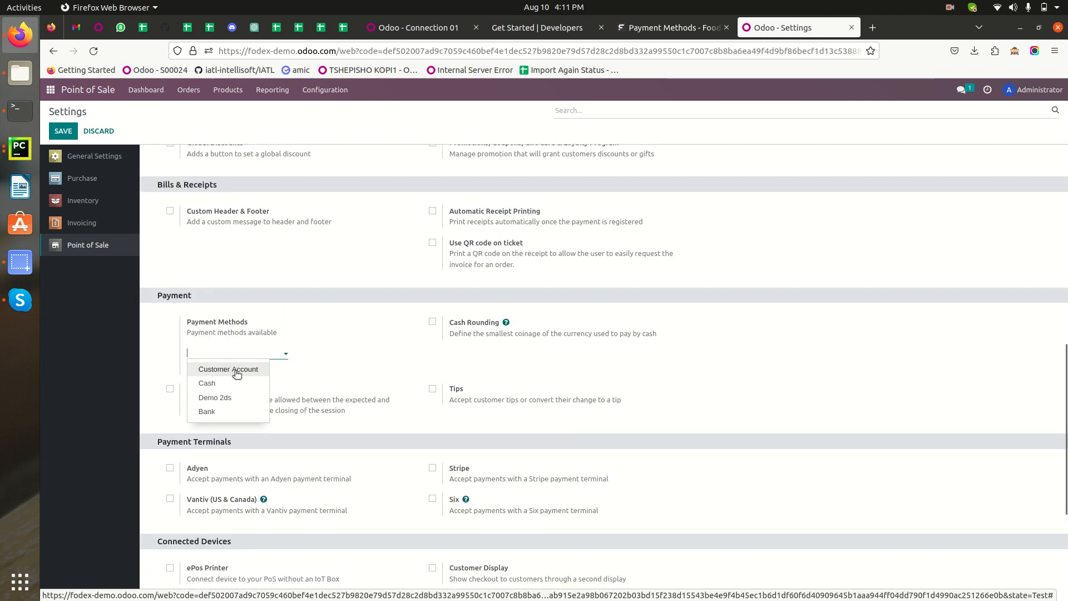
pyautogui.click(214, 410)
pyautogui.click(240, 383)
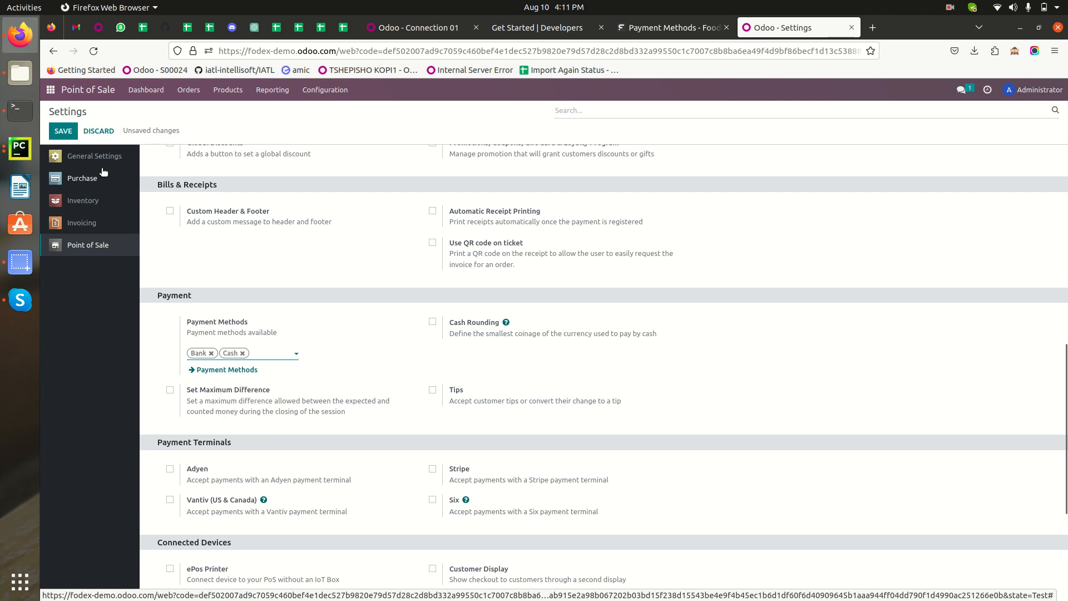
pyautogui.click(65, 133)
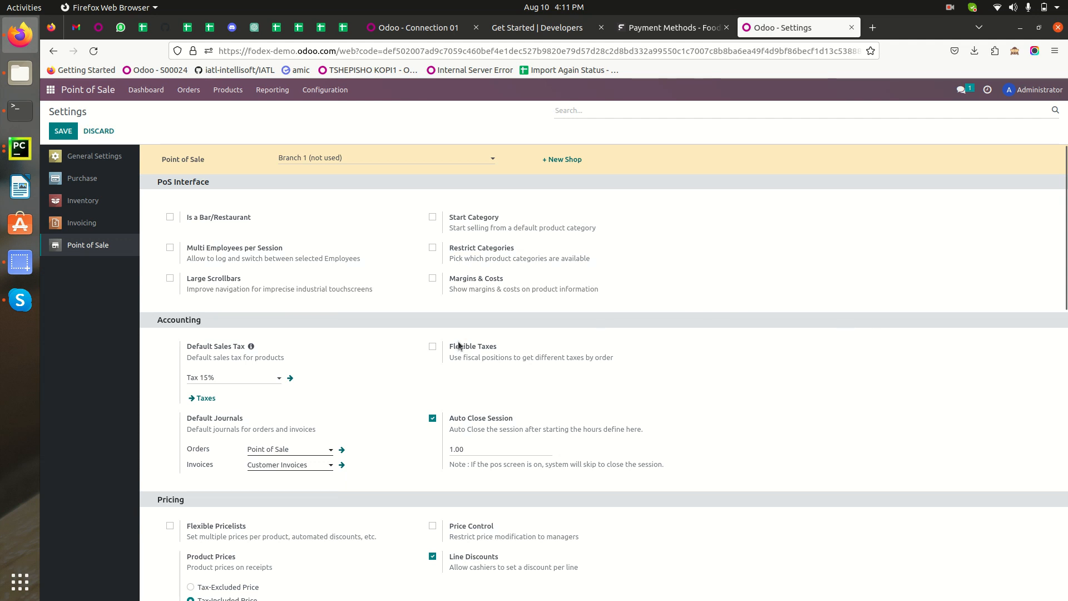
# Step: Open the sync operations of Connection 01 in the Foodics Connector
pyautogui.click(51, 91)
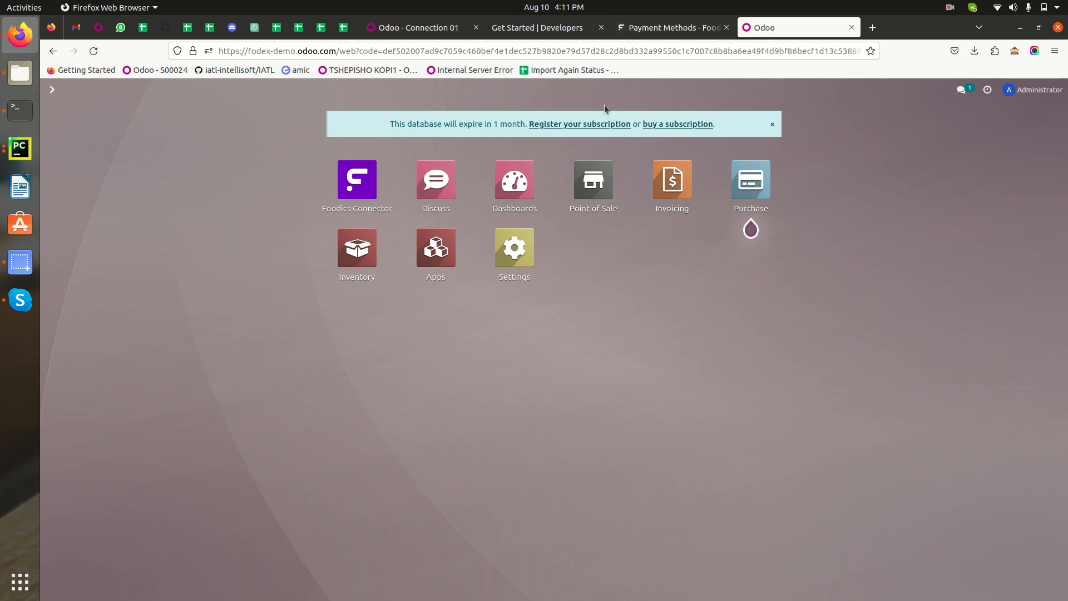
pyautogui.click(351, 185)
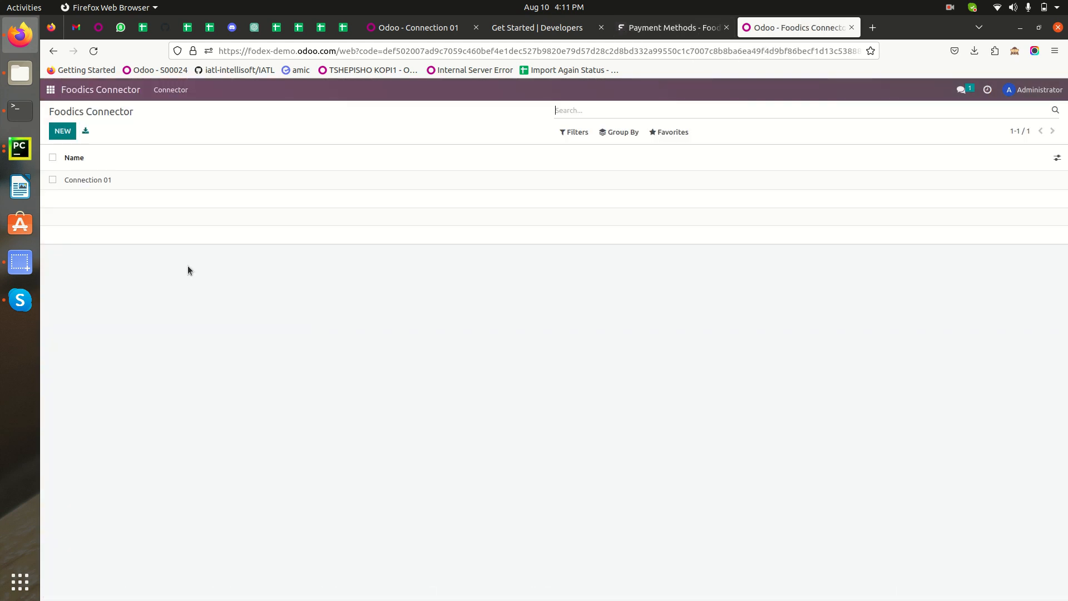
pyautogui.click(95, 181)
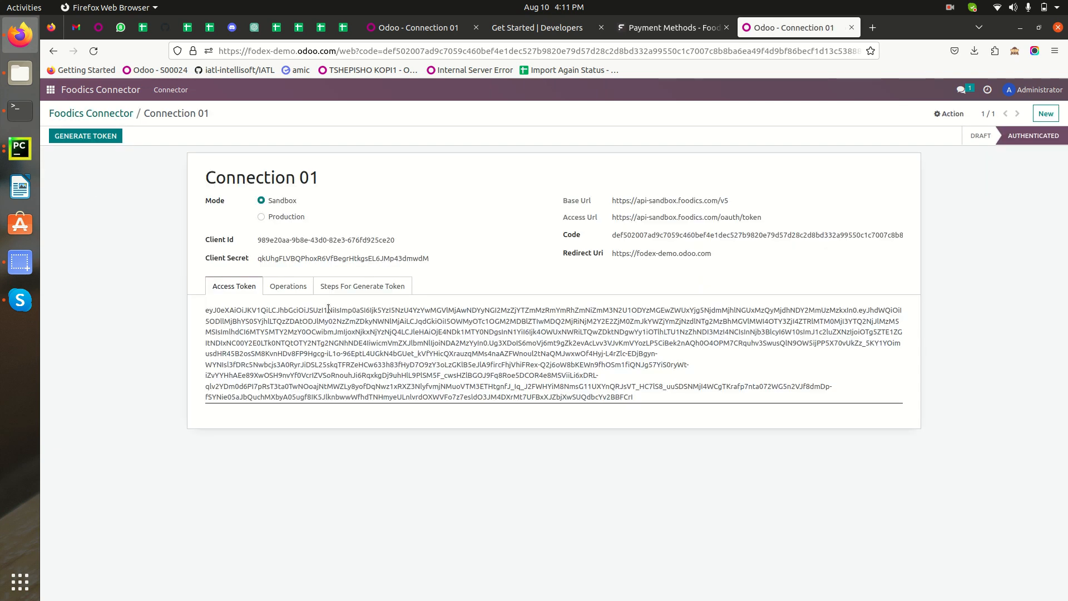
pyautogui.click(289, 287)
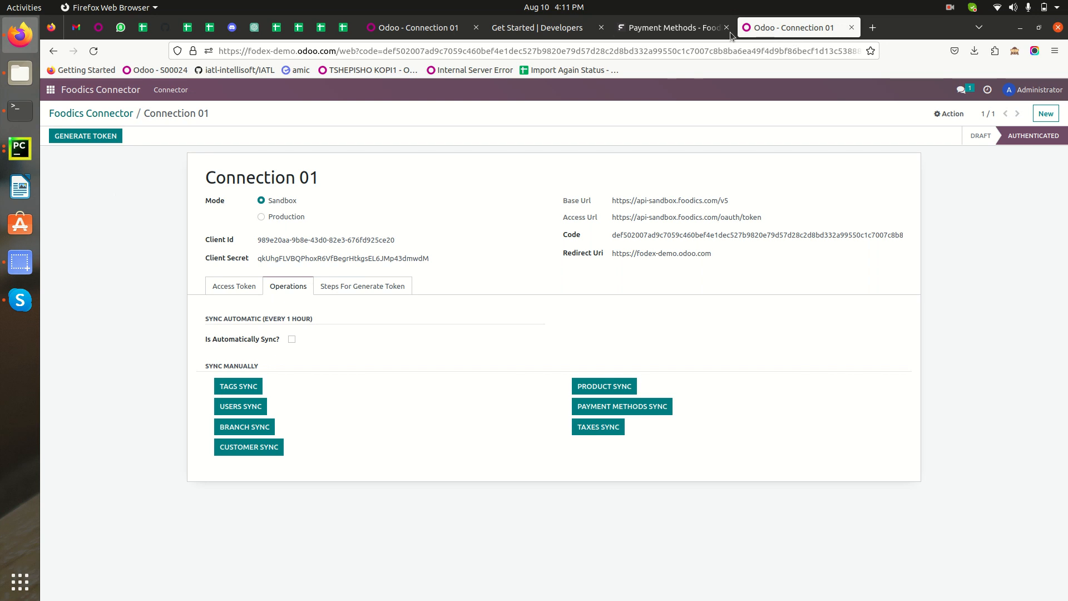
# Step: Switch to the Foodics console, review the Menu products list, and open the pizza product's details
pyautogui.click(666, 29)
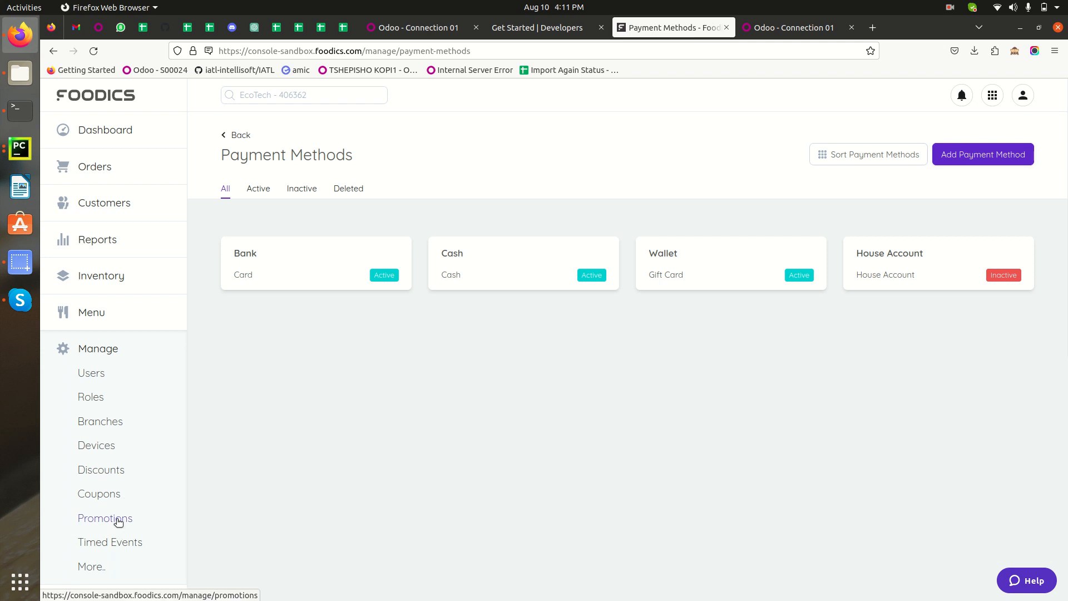
pyautogui.click(124, 317)
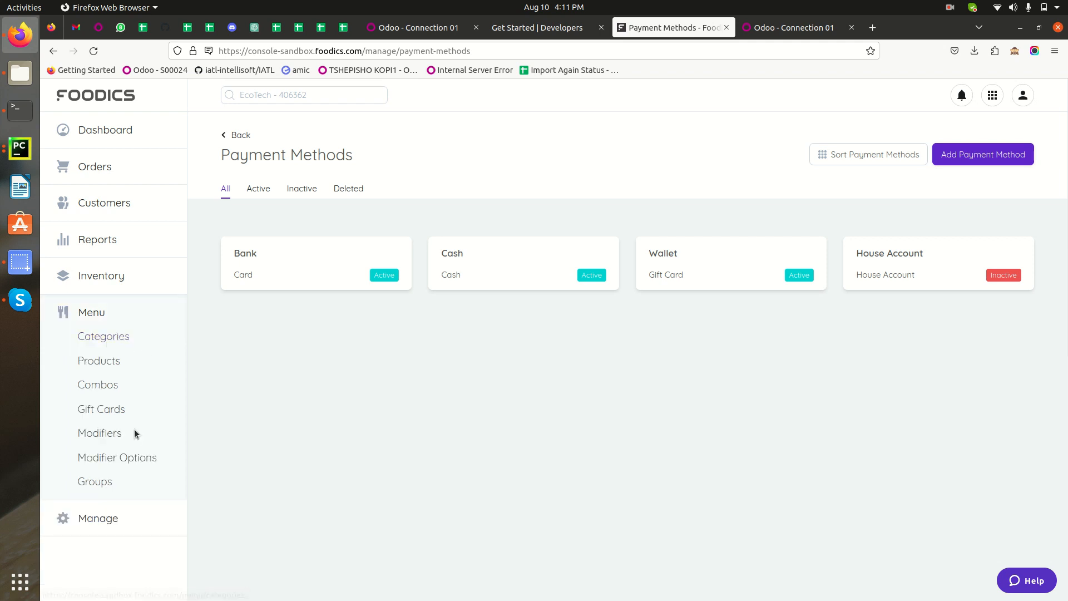
pyautogui.click(111, 361)
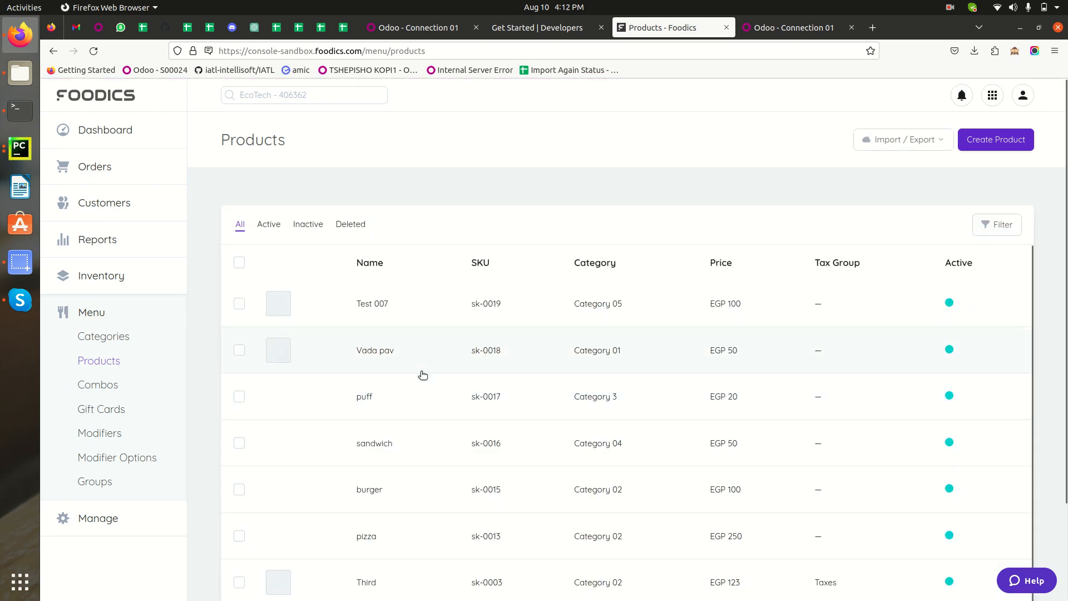
pyautogui.scroll(-1, 421, 379)
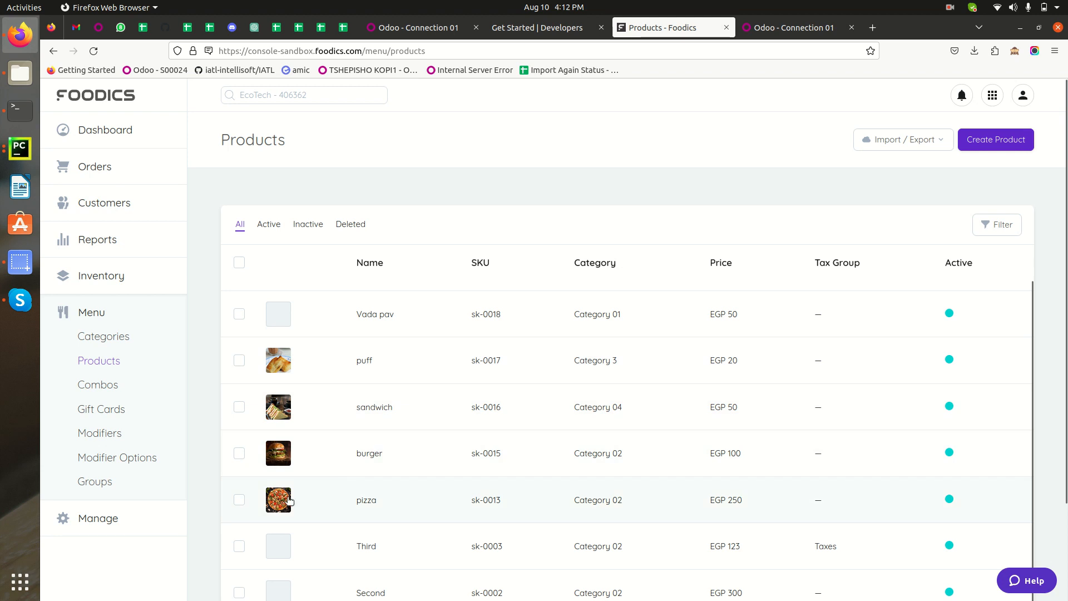
pyautogui.scroll(-2, 317, 503)
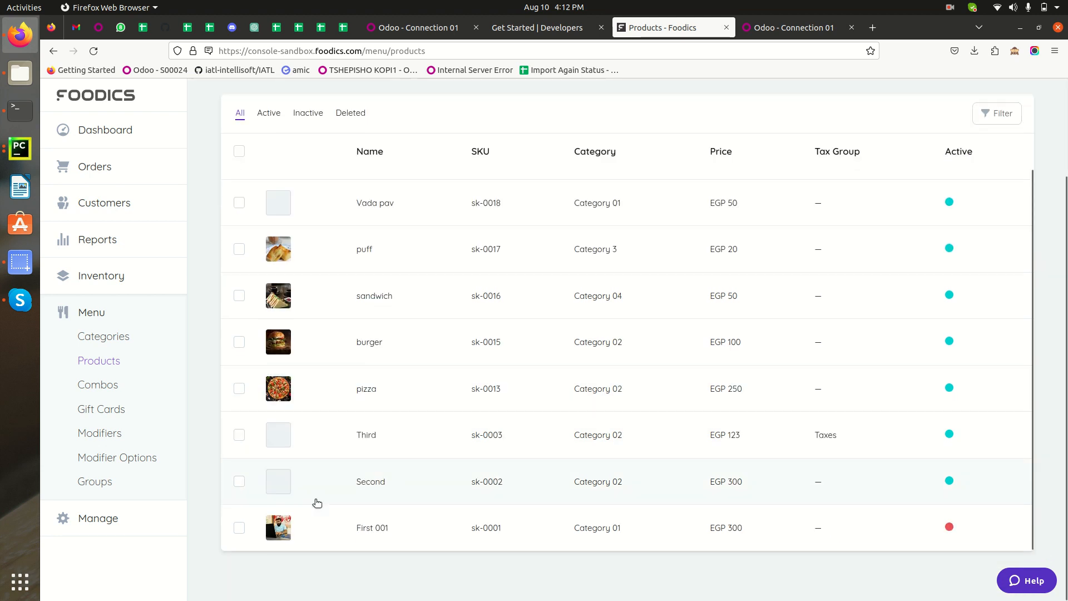
pyautogui.click(306, 387)
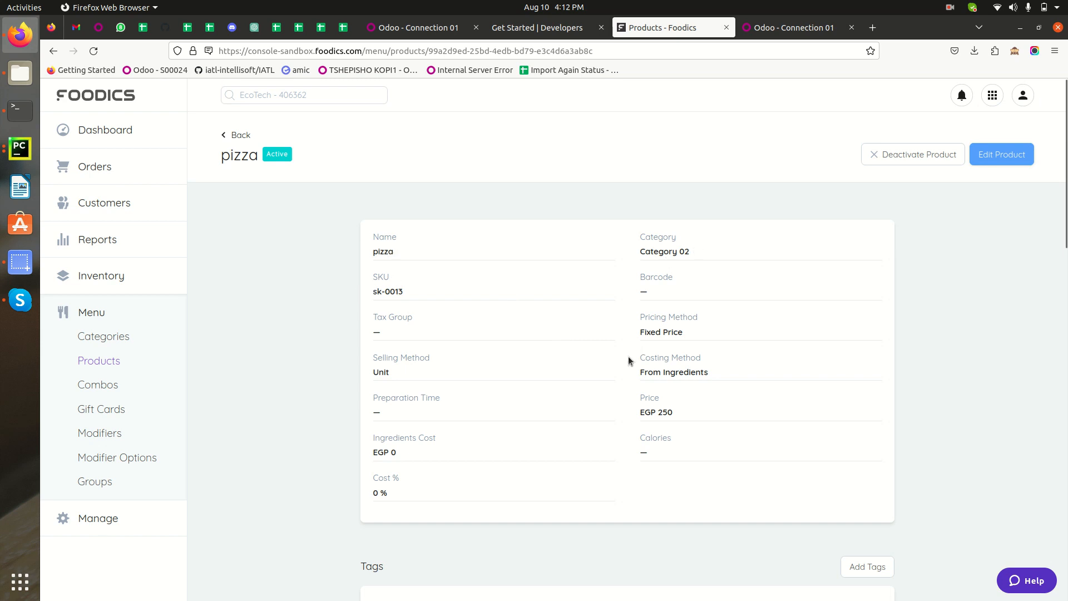
# Step: Open the Point of Sale products in a duplicate of the Odoo Connection 01 tab and check the sandwich product's record
pyautogui.click(780, 30)
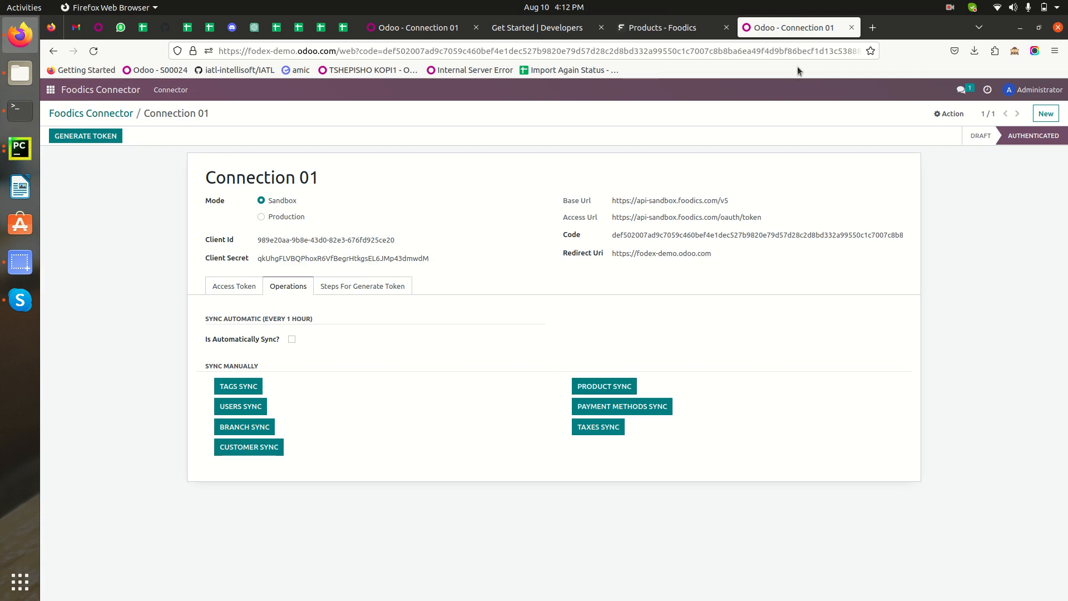
pyautogui.rightClick(788, 30)
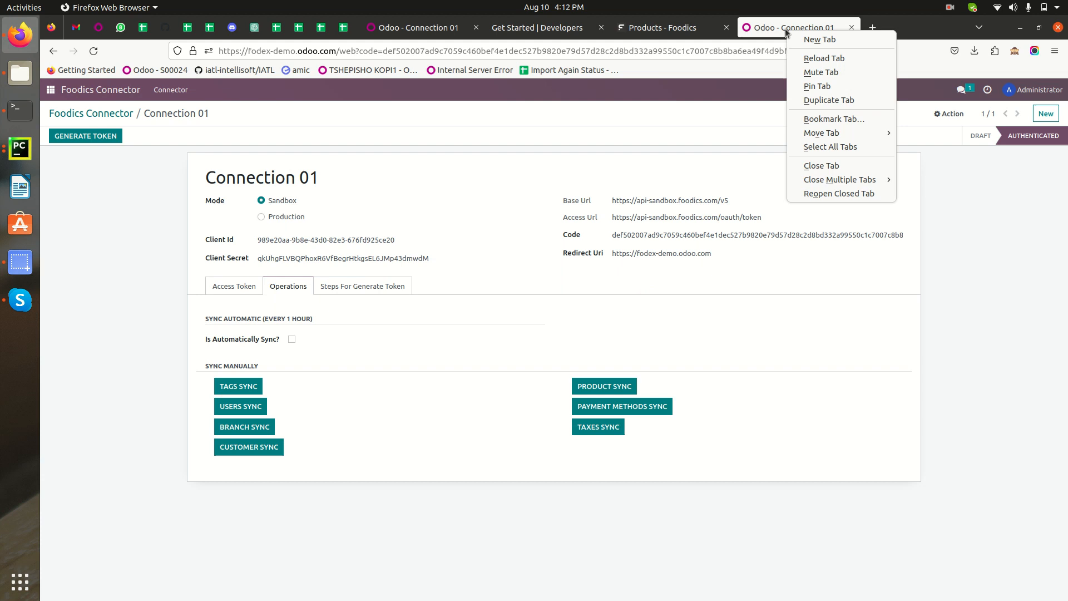
pyautogui.click(836, 100)
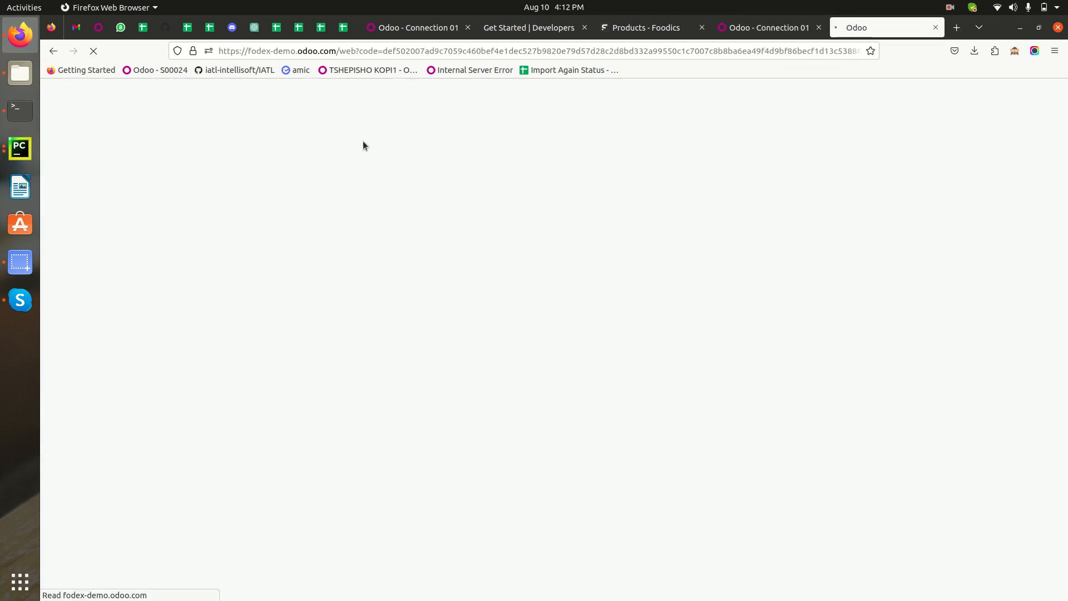
pyautogui.click(50, 90)
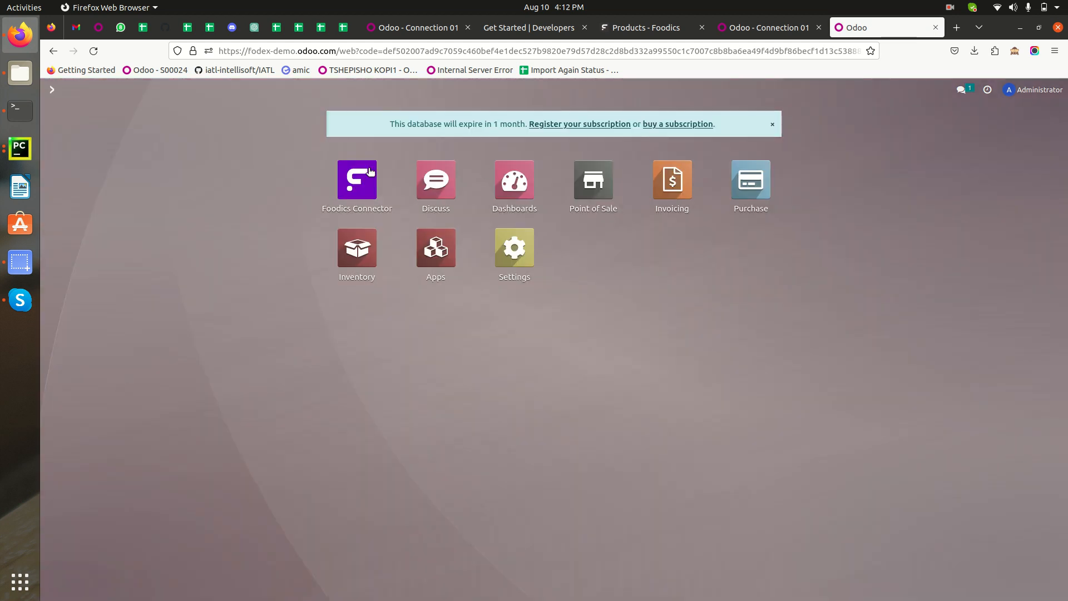
pyautogui.click(586, 179)
pyautogui.click(227, 90)
pyautogui.click(236, 114)
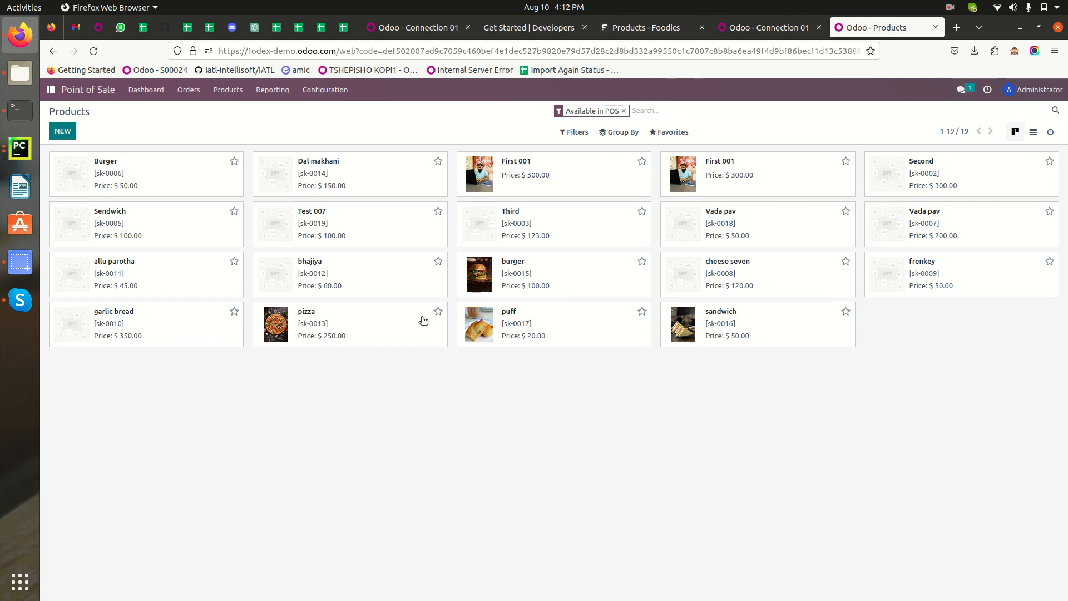
pyautogui.click(788, 337)
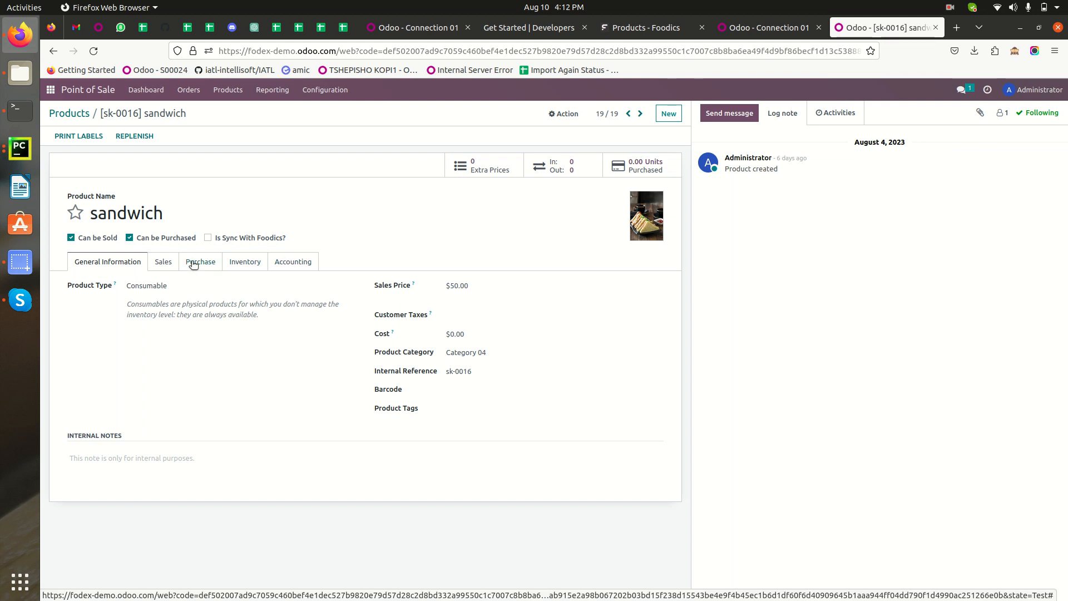
pyautogui.click(77, 114)
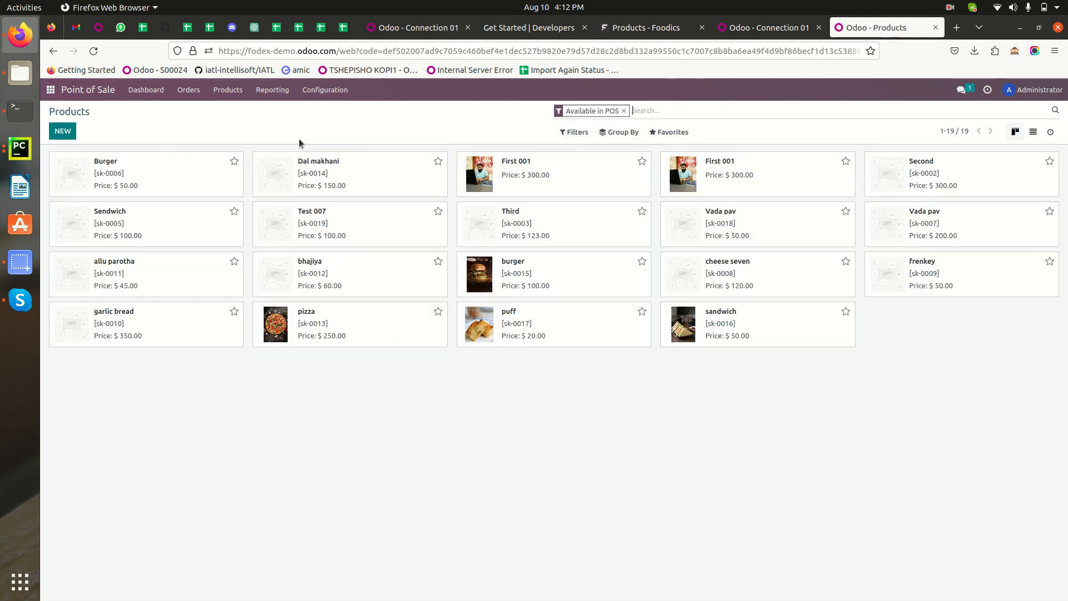
# Step: Show the Point of Sale products as a list and archive all of them
pyautogui.click(1034, 132)
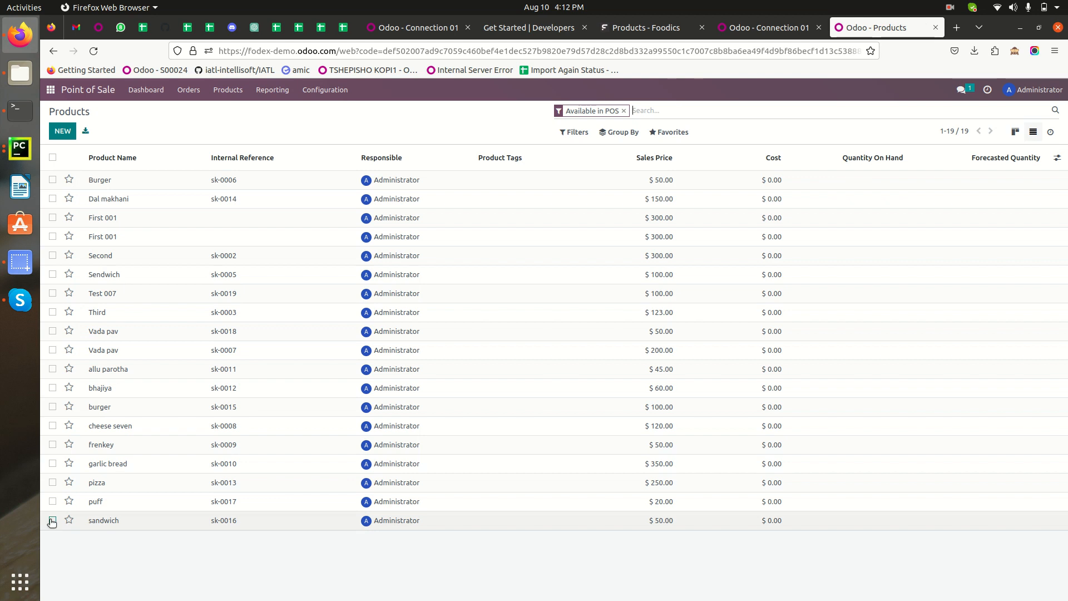
pyautogui.click(53, 158)
pyautogui.click(512, 131)
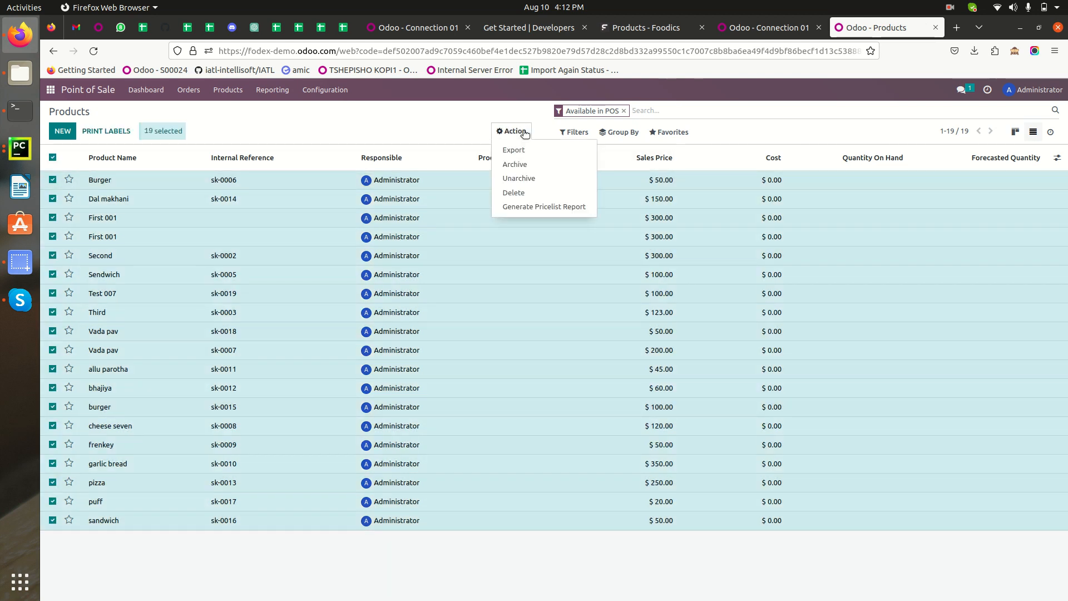
pyautogui.click(538, 167)
pyautogui.click(407, 173)
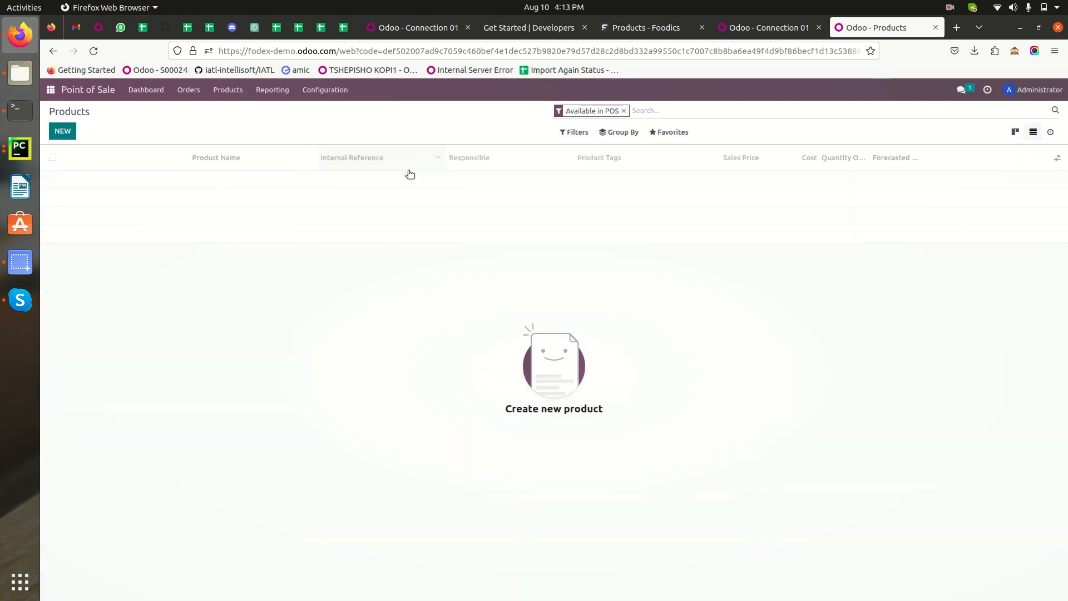
# Step: Try to run the manual product sync for Connection 01
pyautogui.click(760, 34)
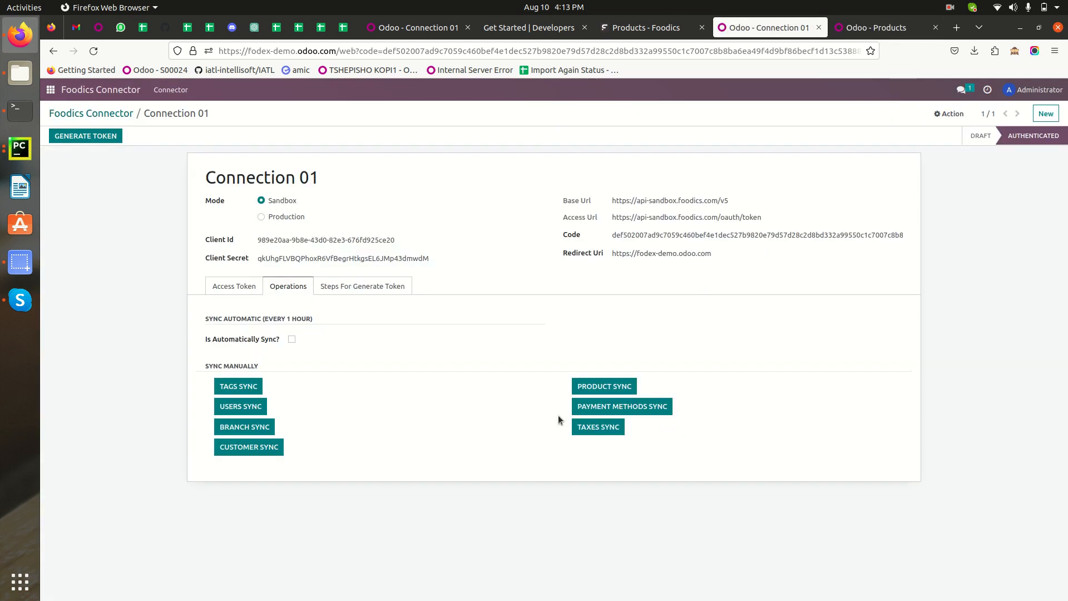
pyautogui.click(602, 386)
pyautogui.click(950, 7)
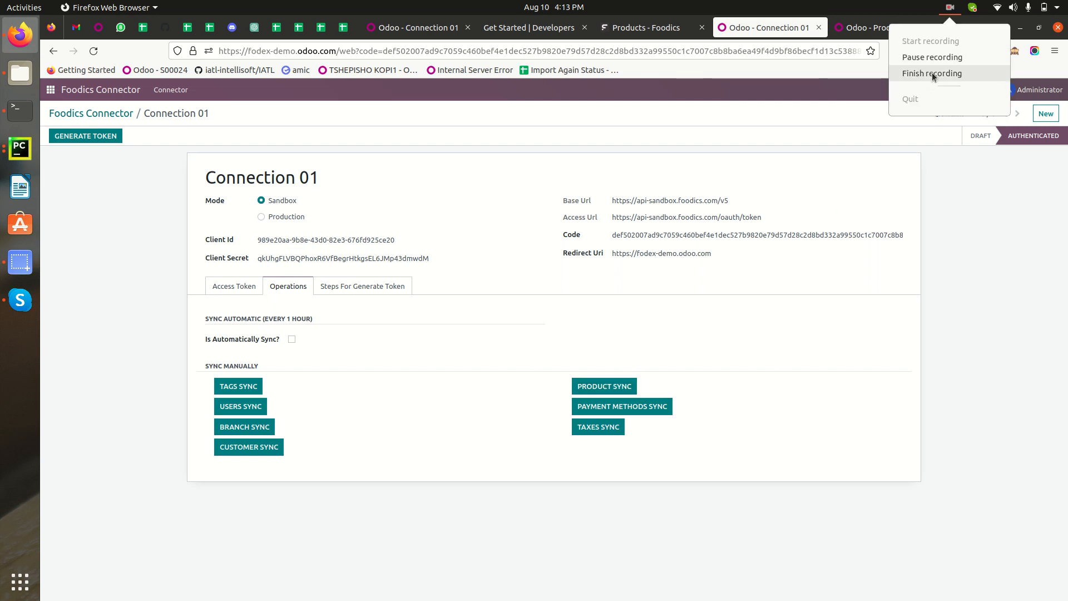
pyautogui.click(929, 56)
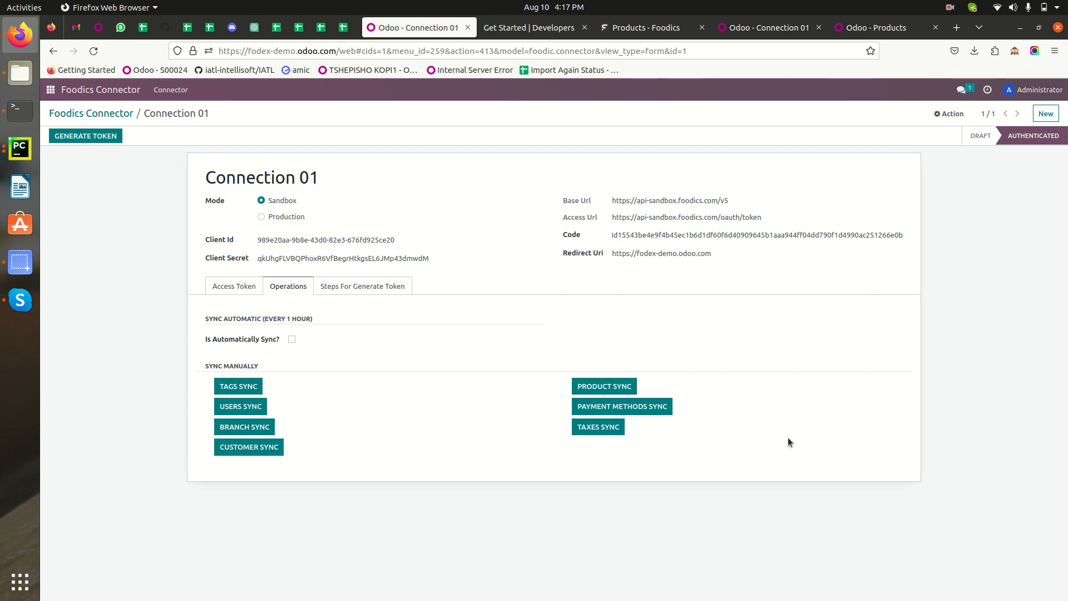
pyautogui.click(619, 387)
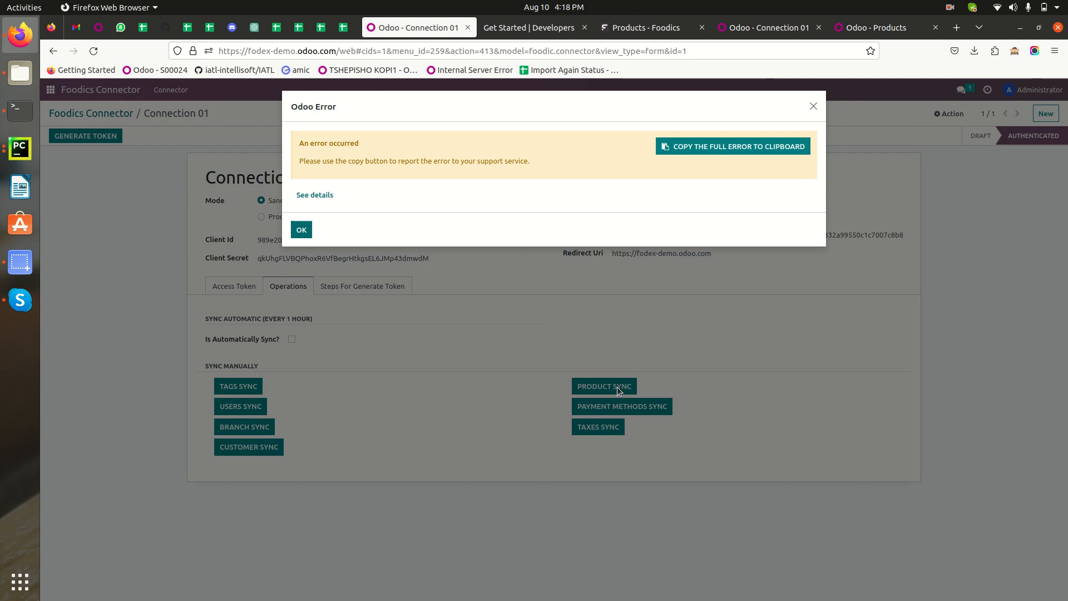
pyautogui.click(301, 230)
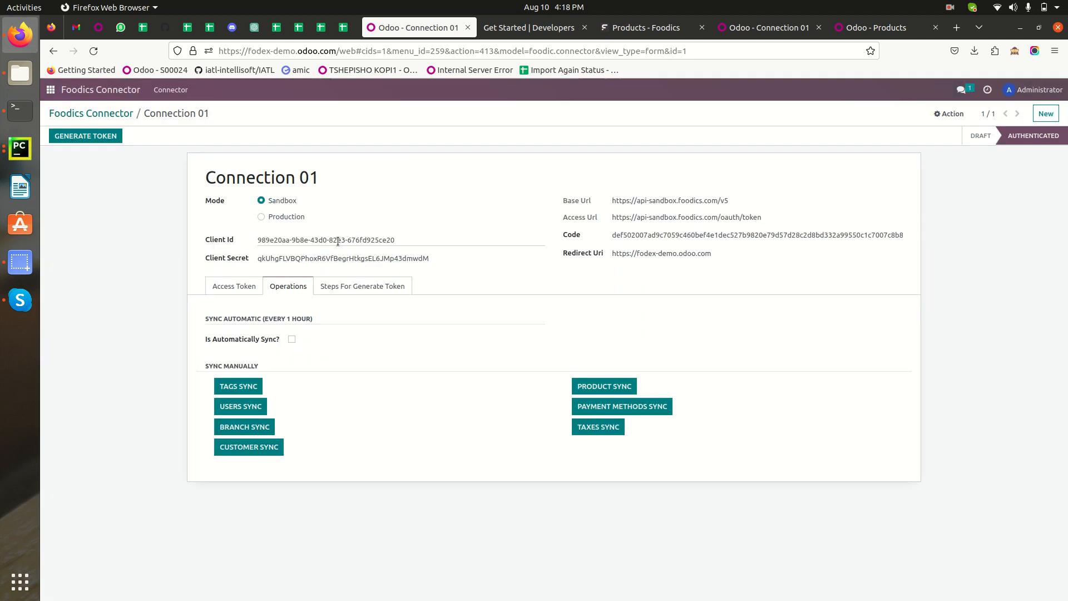
pyautogui.click(957, 28)
pyautogui.click(954, 10)
pyautogui.click(947, 52)
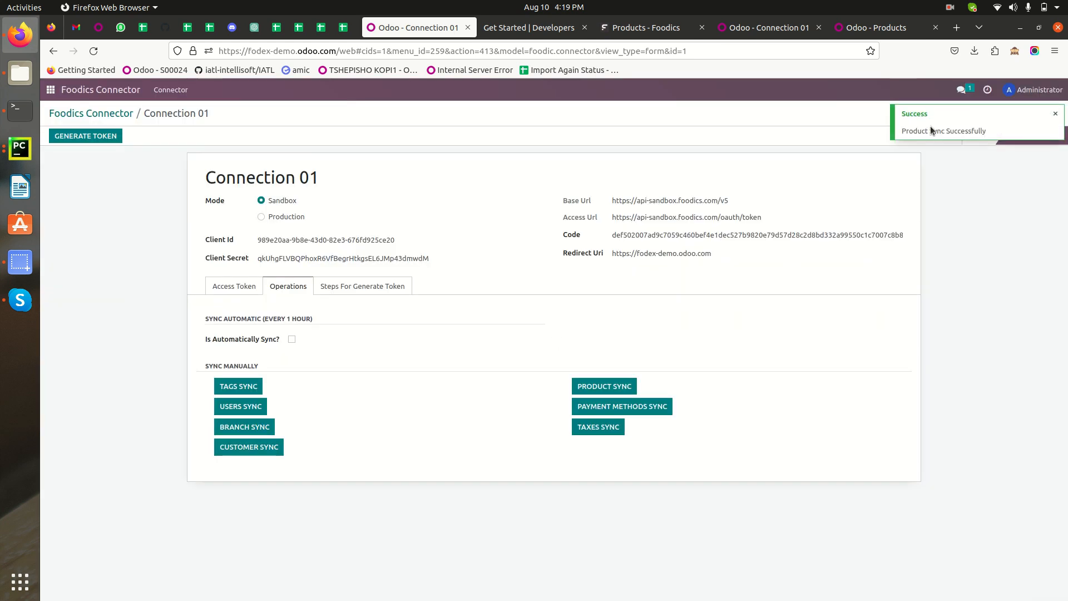
# Step: Open the Point of Sale products, check the puff product's record, and return to the product overview
pyautogui.doubleClick(913, 131)
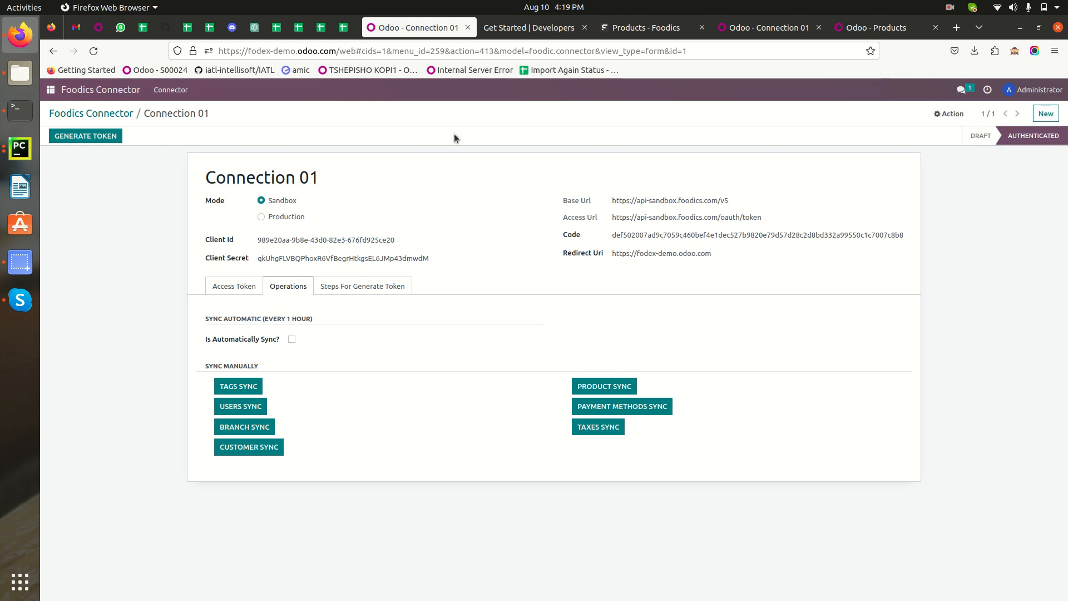
pyautogui.click(50, 90)
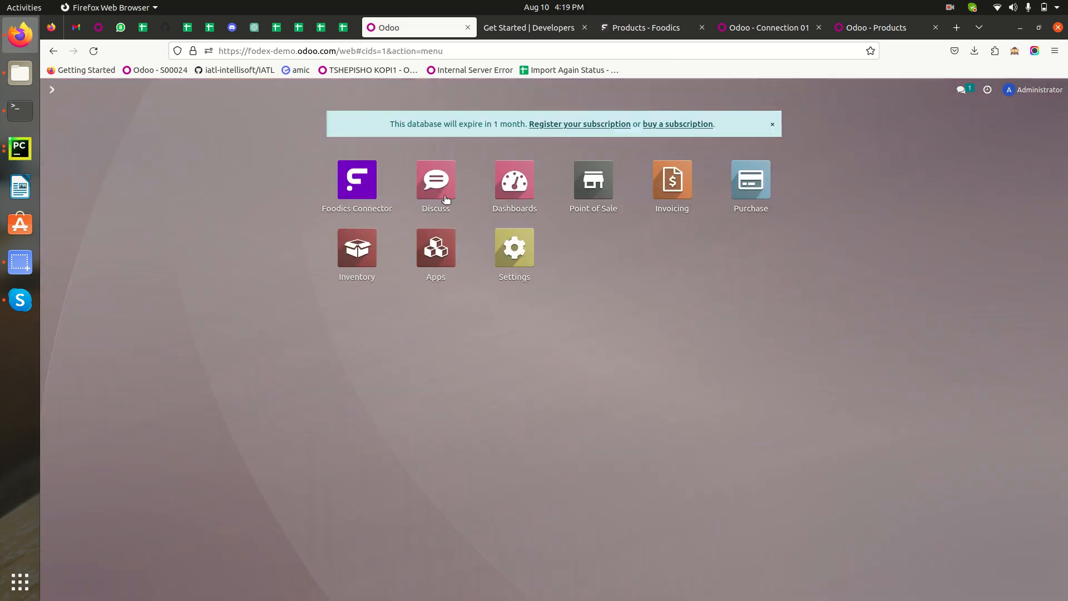
pyautogui.click(591, 178)
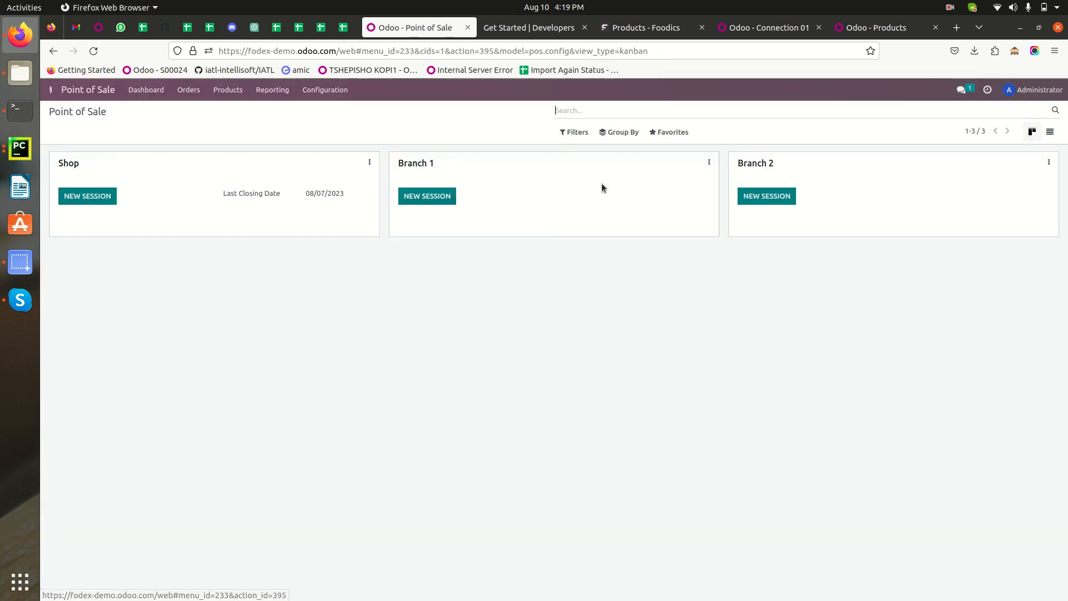
pyautogui.click(229, 91)
pyautogui.click(245, 112)
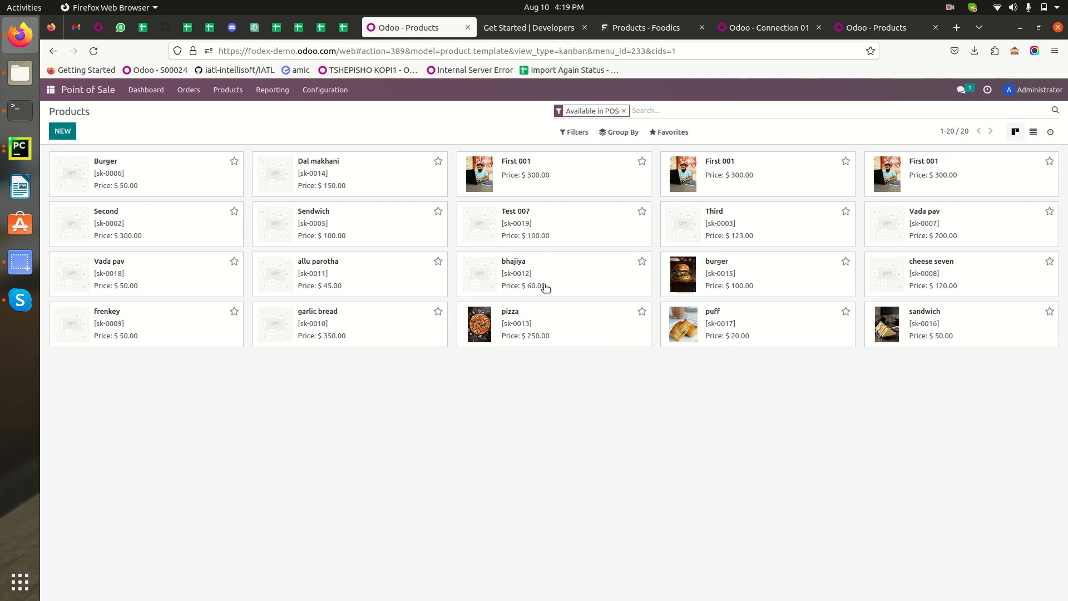
pyautogui.click(740, 332)
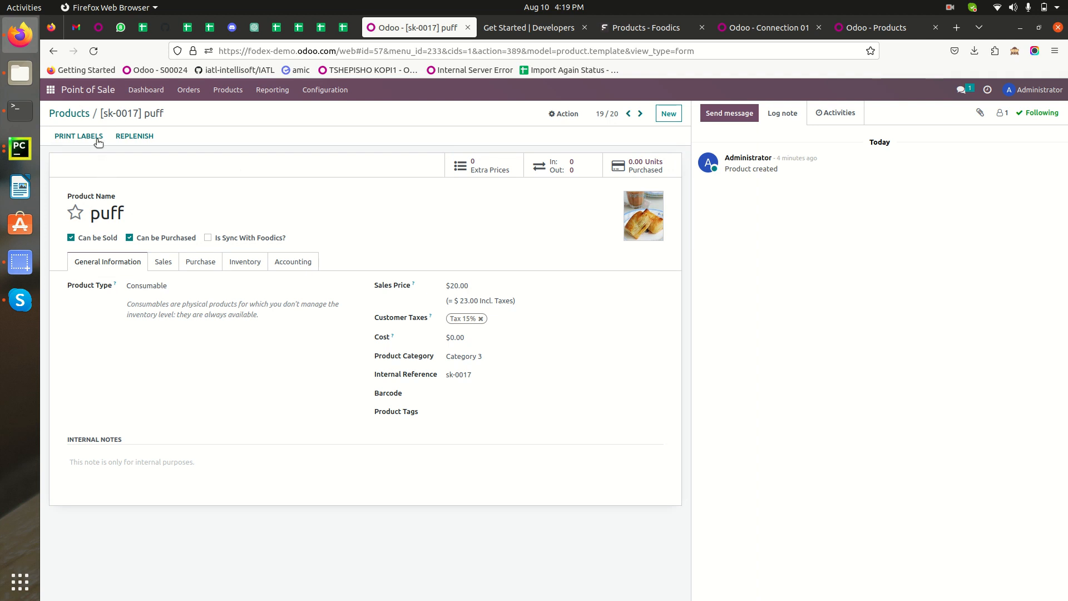
pyautogui.click(74, 113)
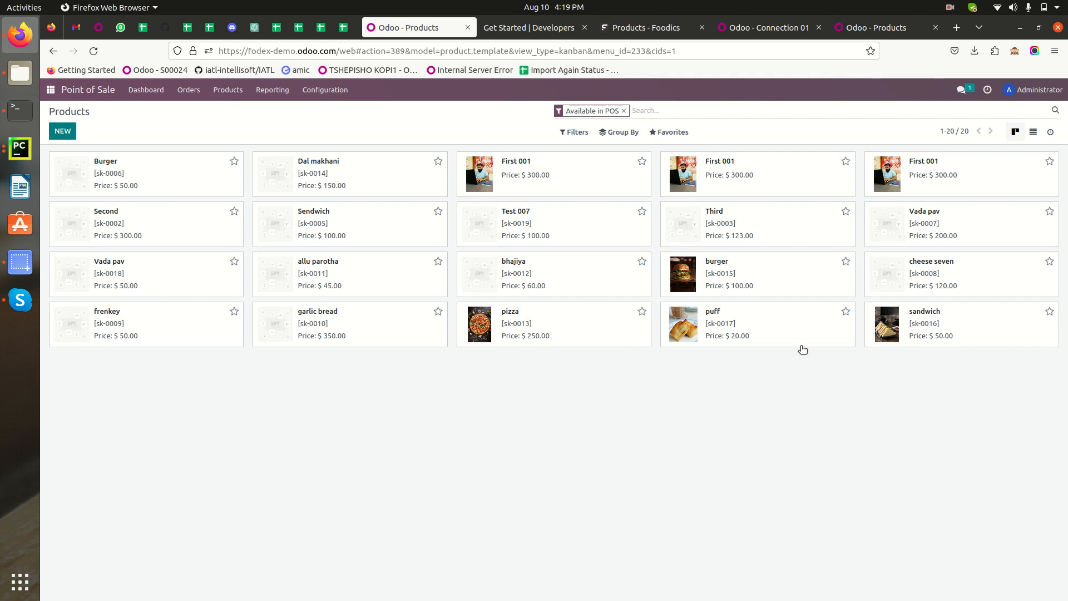
# Step: Enable Is Sync With Foodics on the puff product, save the record, and return to the product overview
pyautogui.click(787, 334)
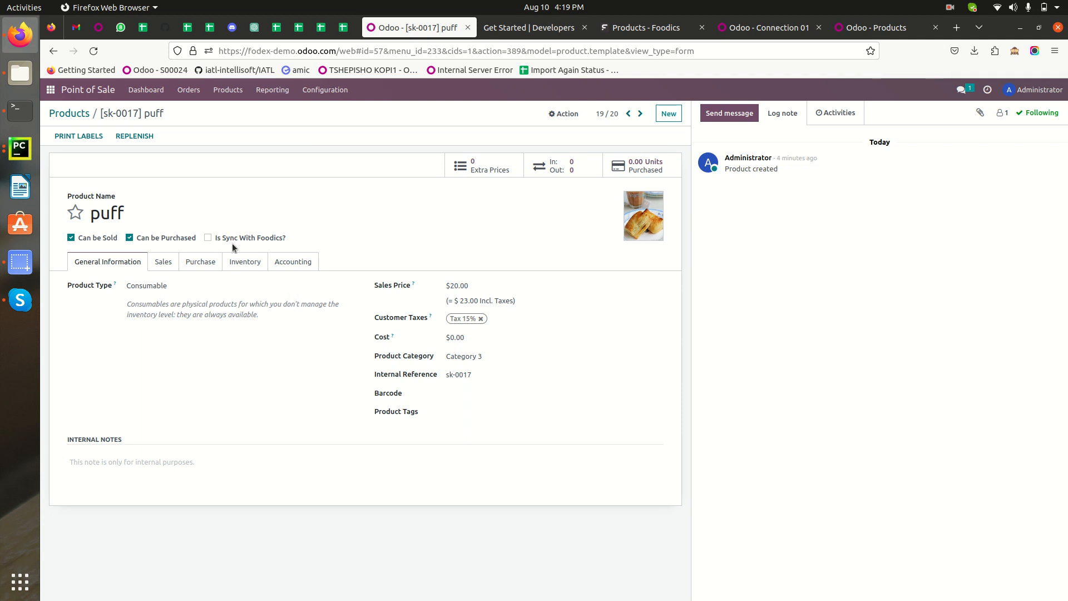
pyautogui.moveTo(229, 238); pyautogui.dragTo(214, 237)
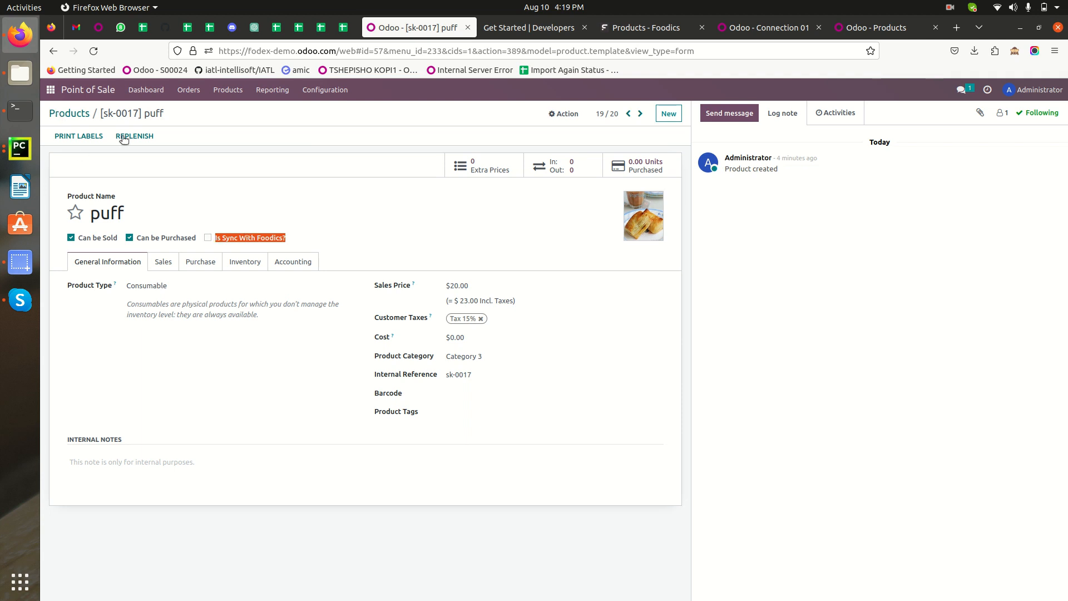
pyautogui.click(208, 238)
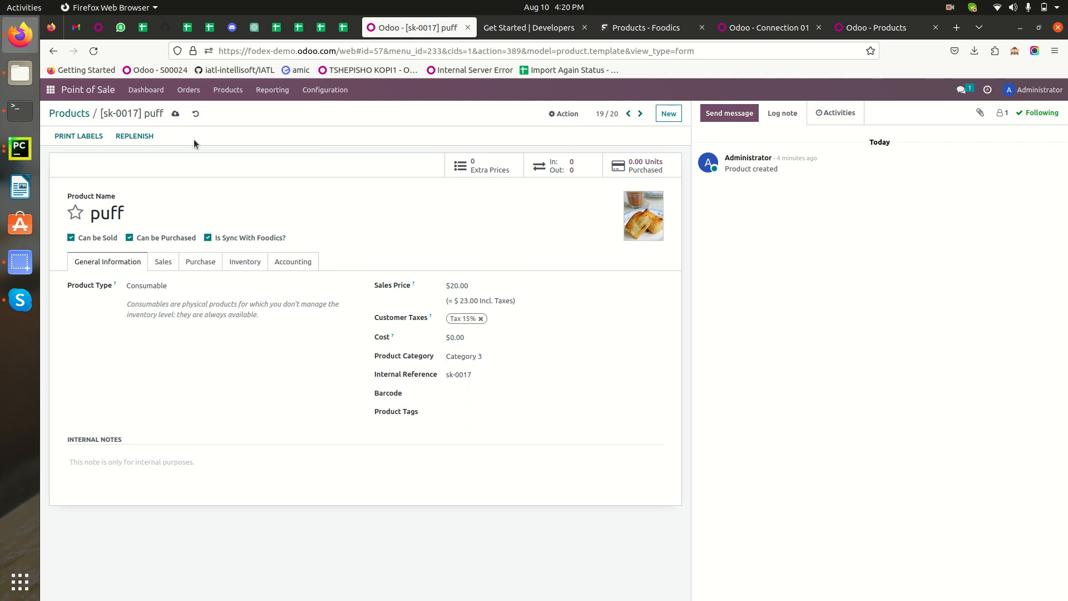
pyautogui.click(176, 113)
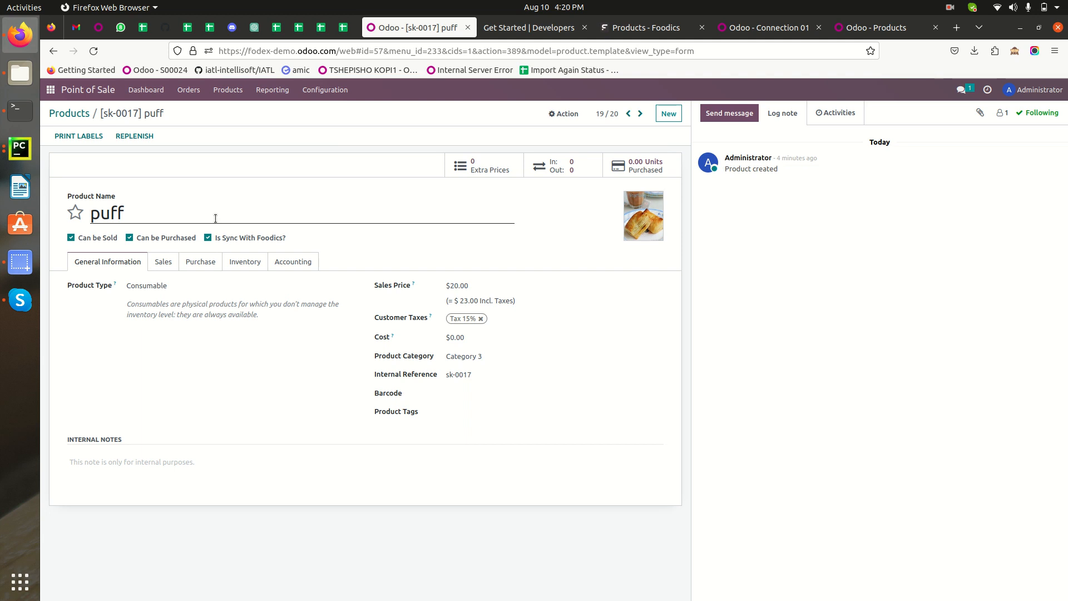
pyautogui.click(180, 216)
pyautogui.click(61, 114)
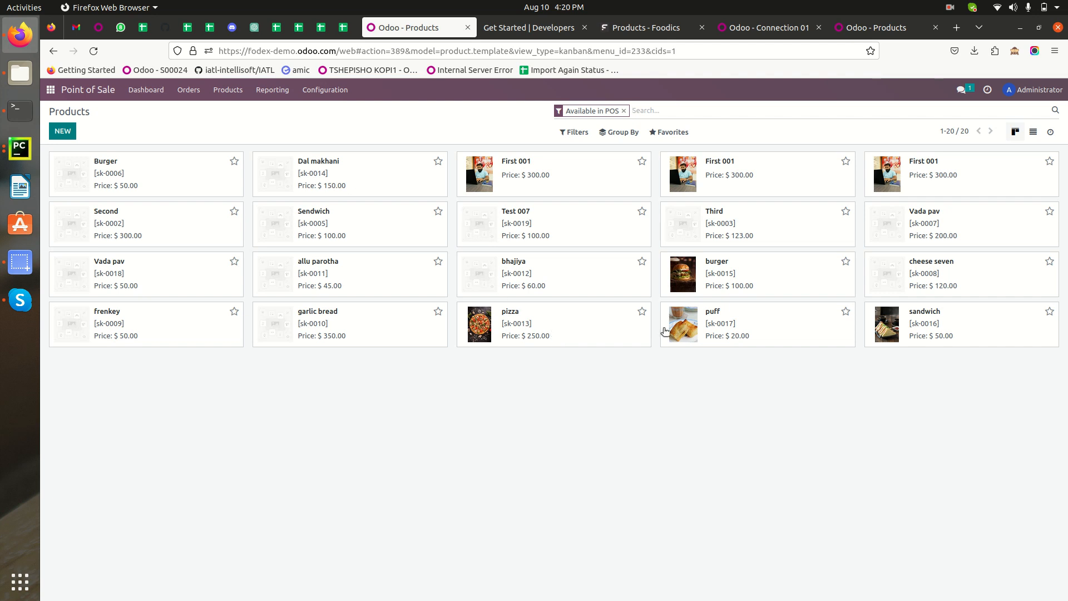
# Step: Check the puff product's category in Odoo and compare it with the Foodics console's categories and products list
pyautogui.click(761, 326)
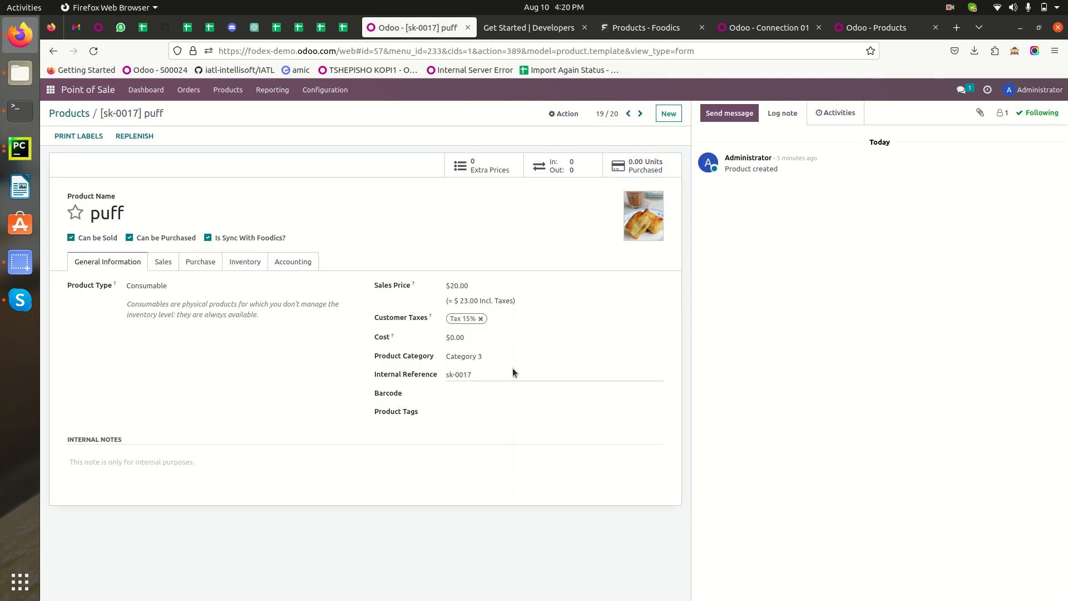
pyautogui.click(500, 356)
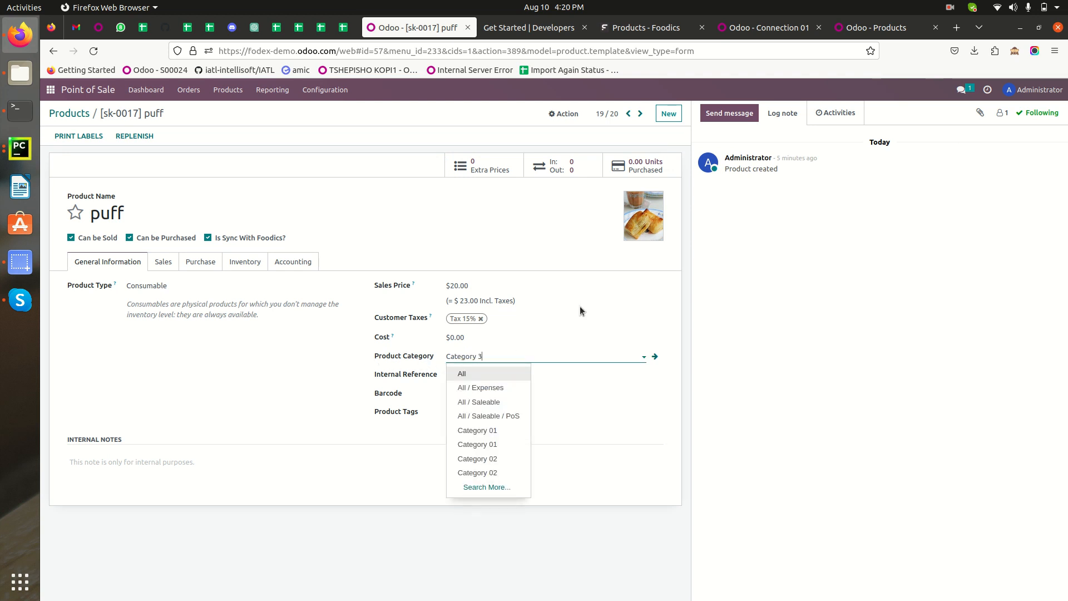
pyautogui.click(256, 401)
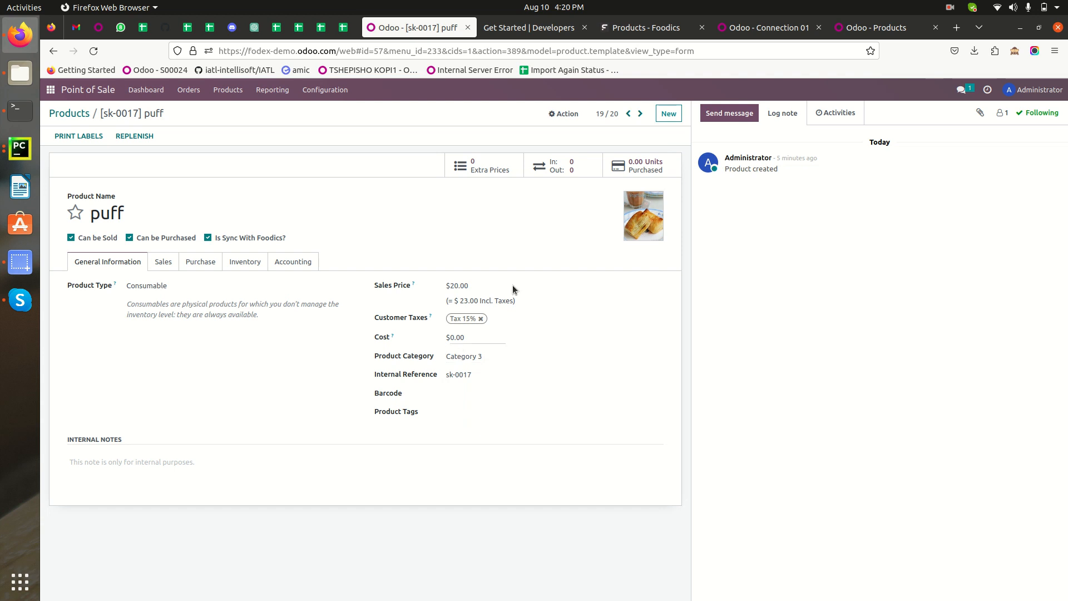
pyautogui.click(662, 29)
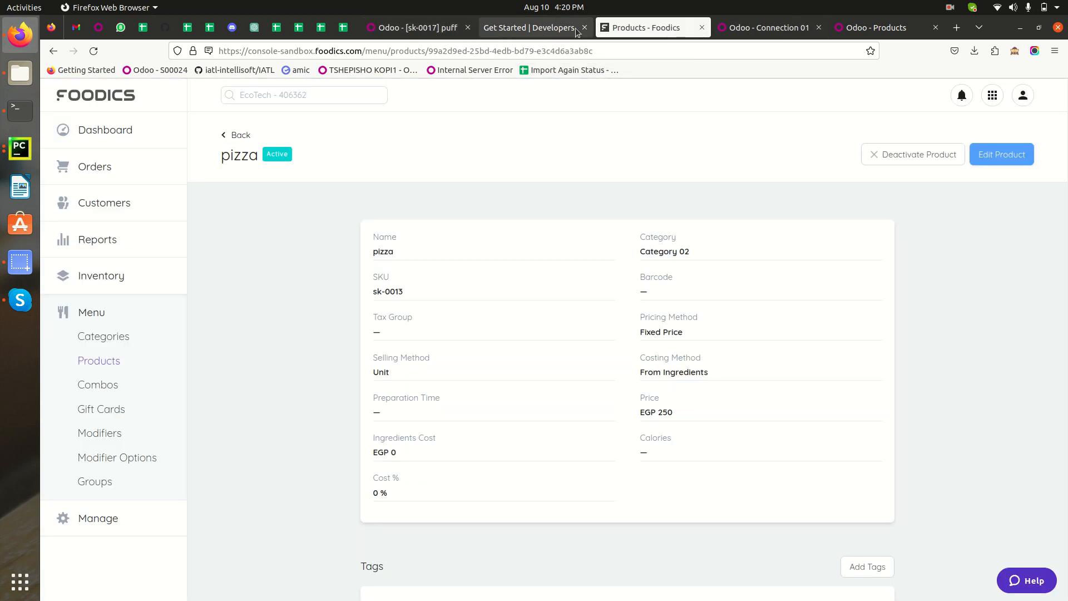
pyautogui.click(108, 336)
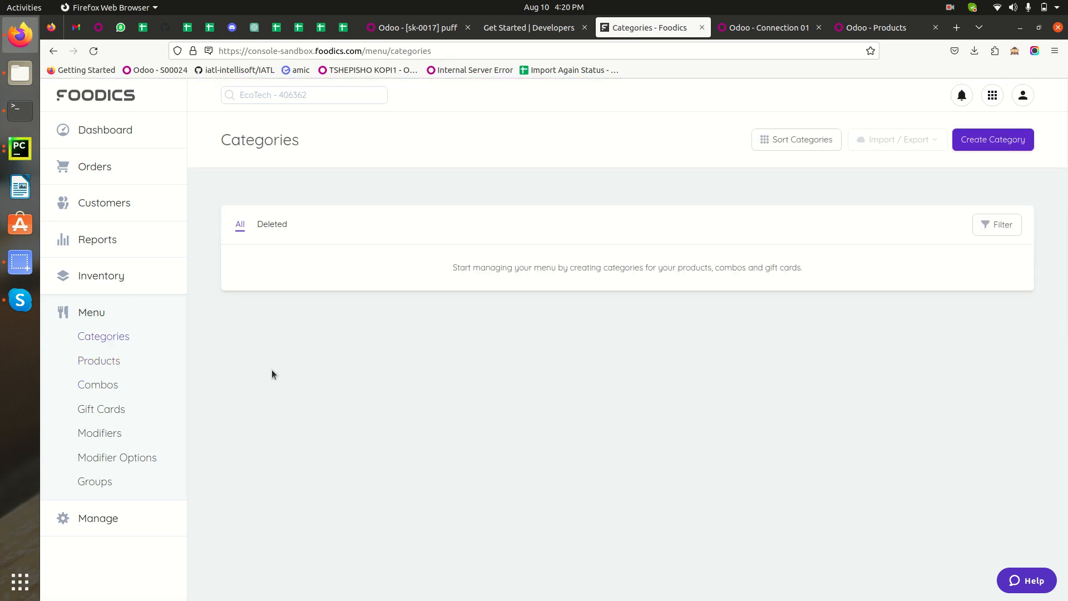
pyautogui.click(100, 363)
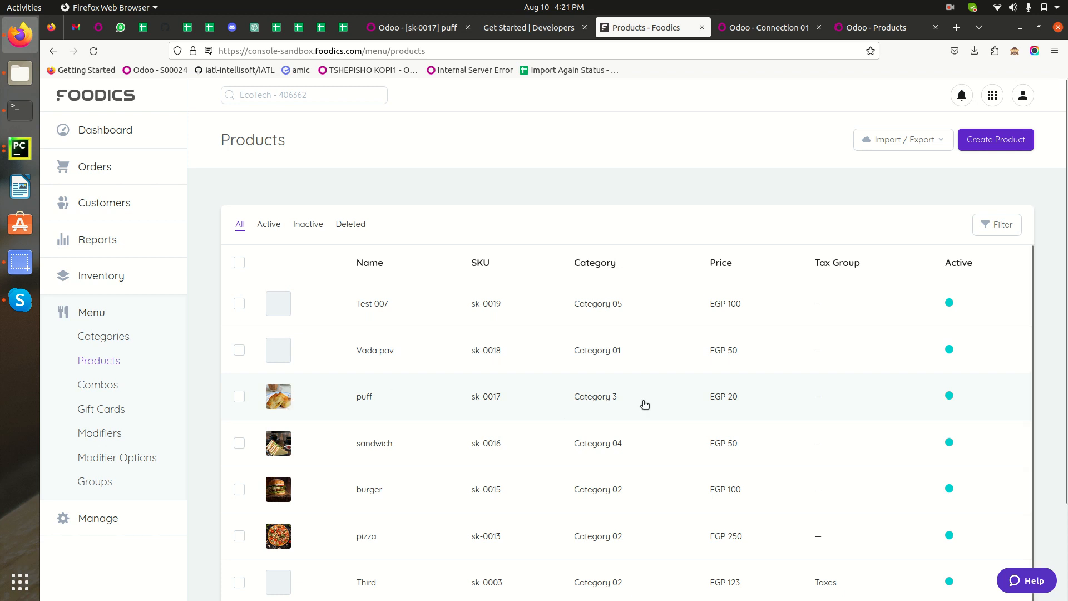
pyautogui.moveTo(642, 404); pyautogui.dragTo(572, 403)
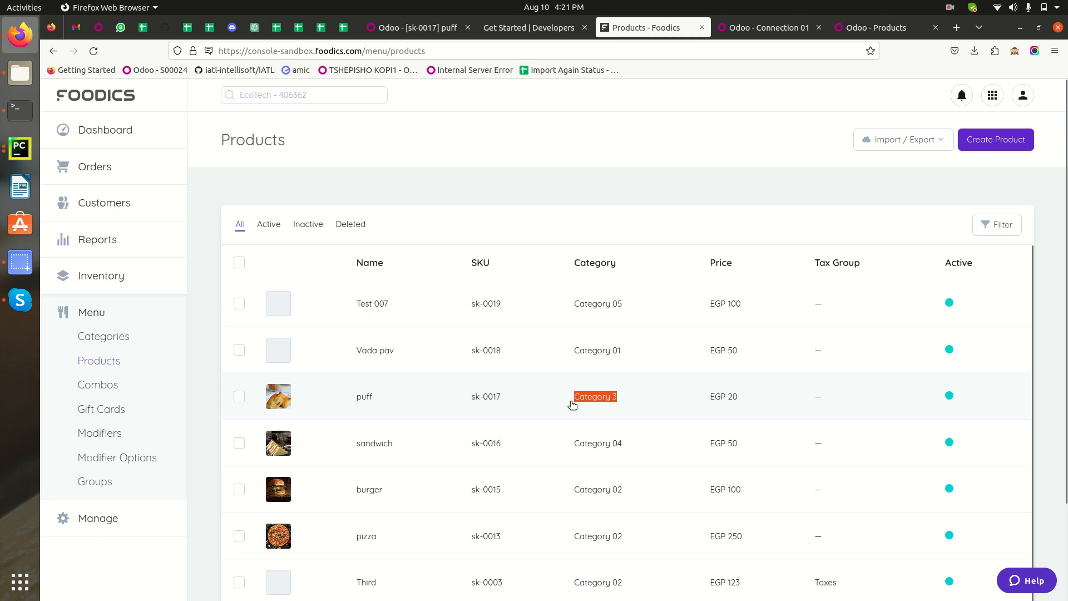
# Step: Go back to Connection 01 in Odoo and try to run the manual customer sync
pyautogui.click(769, 33)
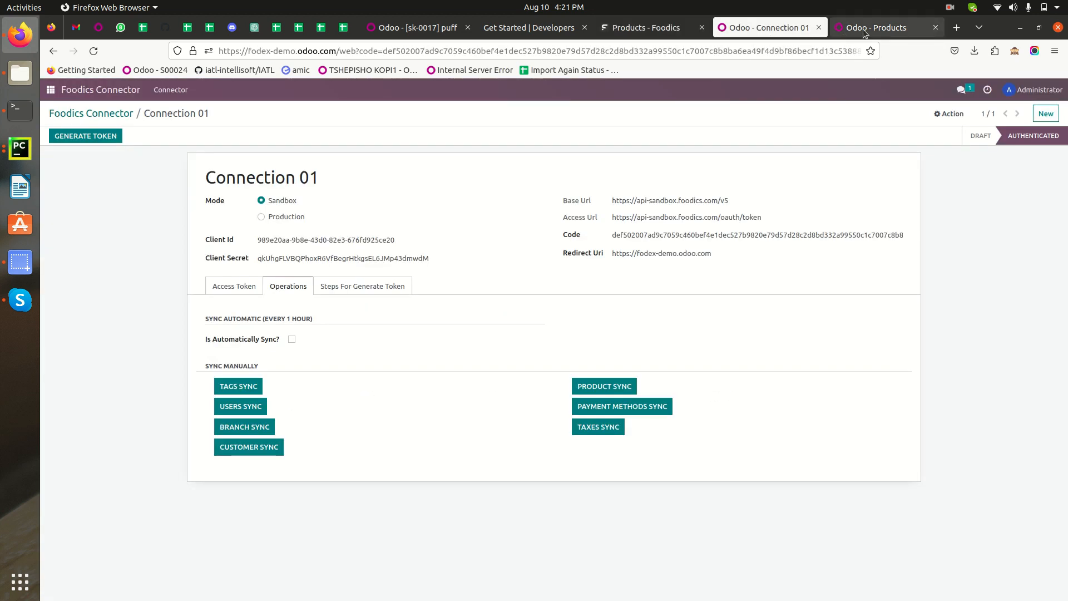
pyautogui.click(885, 27)
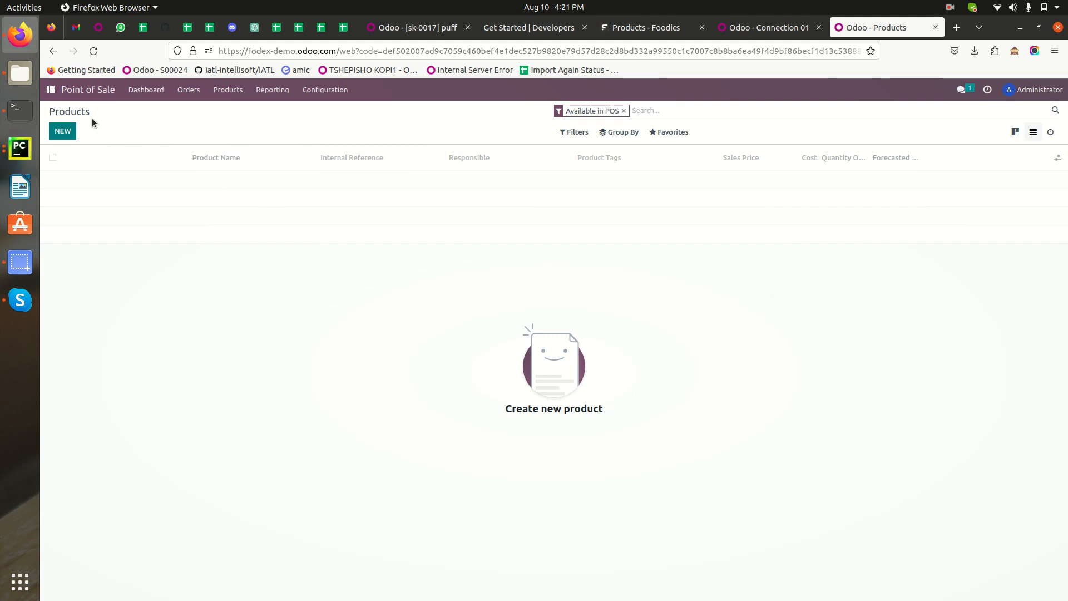
pyautogui.click(637, 29)
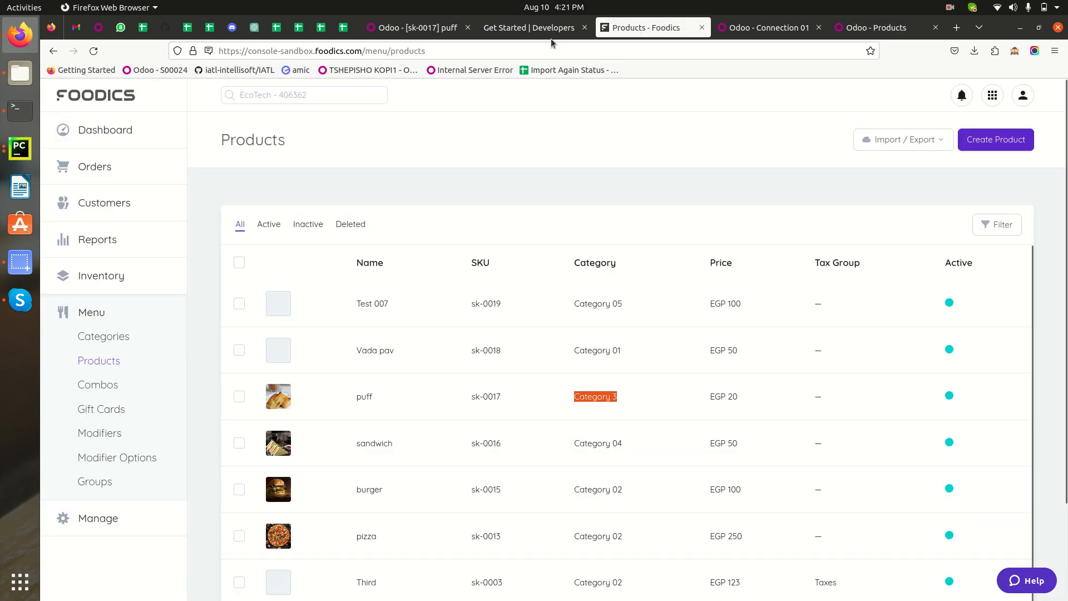
pyautogui.click(533, 31)
pyautogui.click(768, 28)
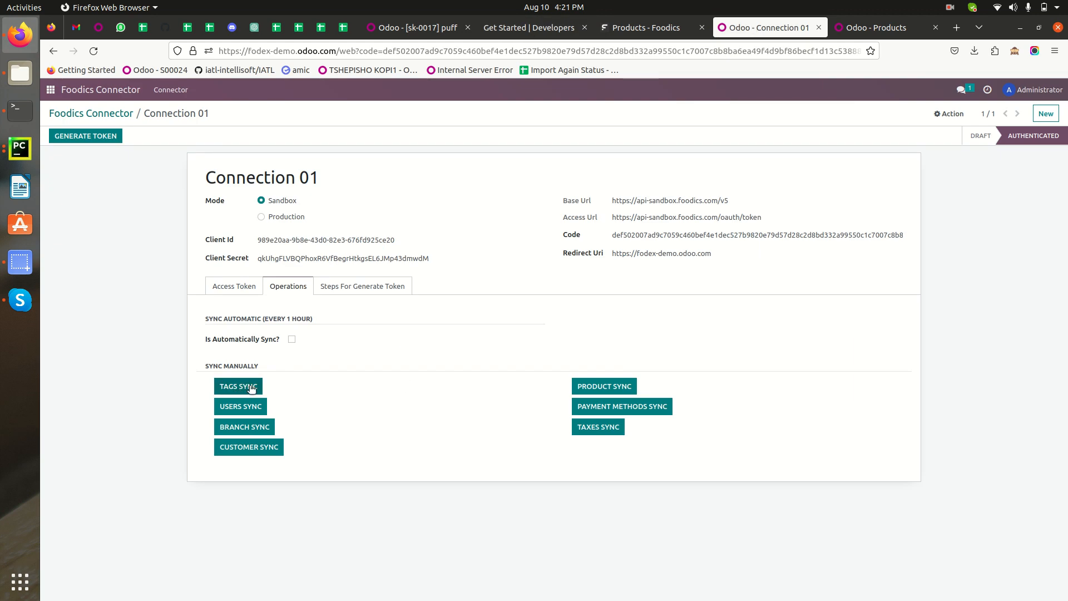
pyautogui.click(243, 452)
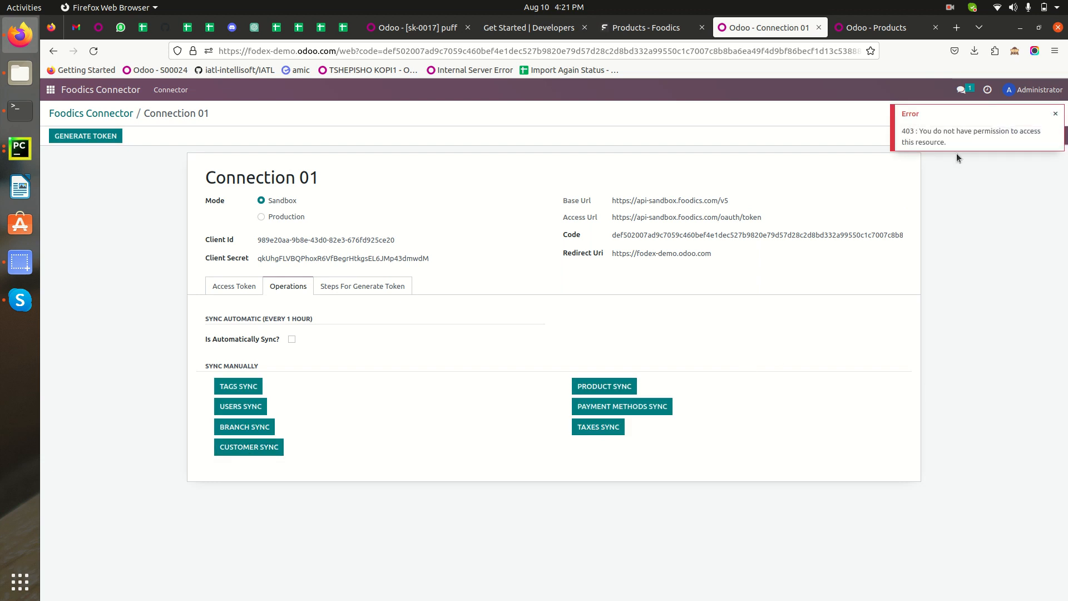
pyautogui.click(1056, 114)
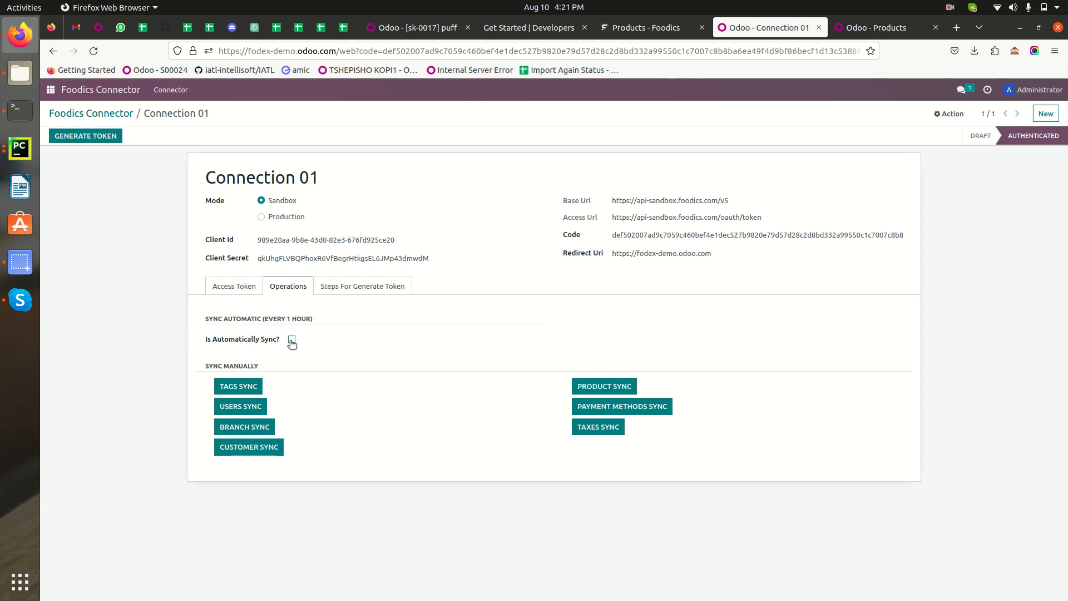
# Step: Turn the hourly automatic sync of Connection 01 on and off again, and save the record
pyautogui.moveTo(264, 319); pyautogui.dragTo(312, 319)
pyautogui.click(292, 339)
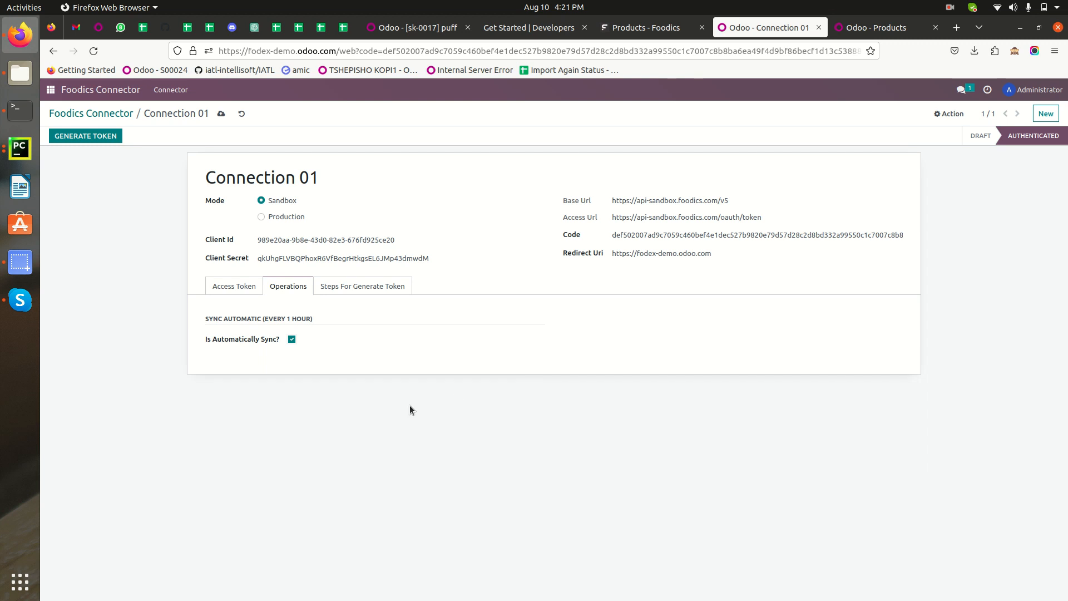
pyautogui.click(291, 339)
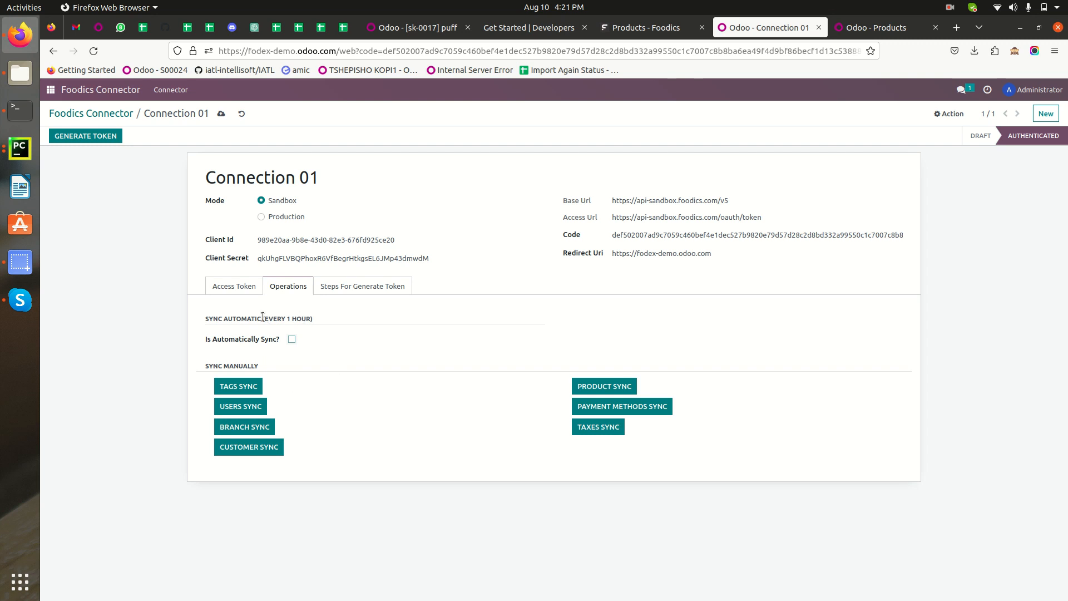
pyautogui.moveTo(263, 318); pyautogui.dragTo(298, 322)
pyautogui.click(221, 113)
# Step: Review Connection 01's access token and operations, view the Foodics Connector list, and return to the Odoo apps overview
pyautogui.click(234, 290)
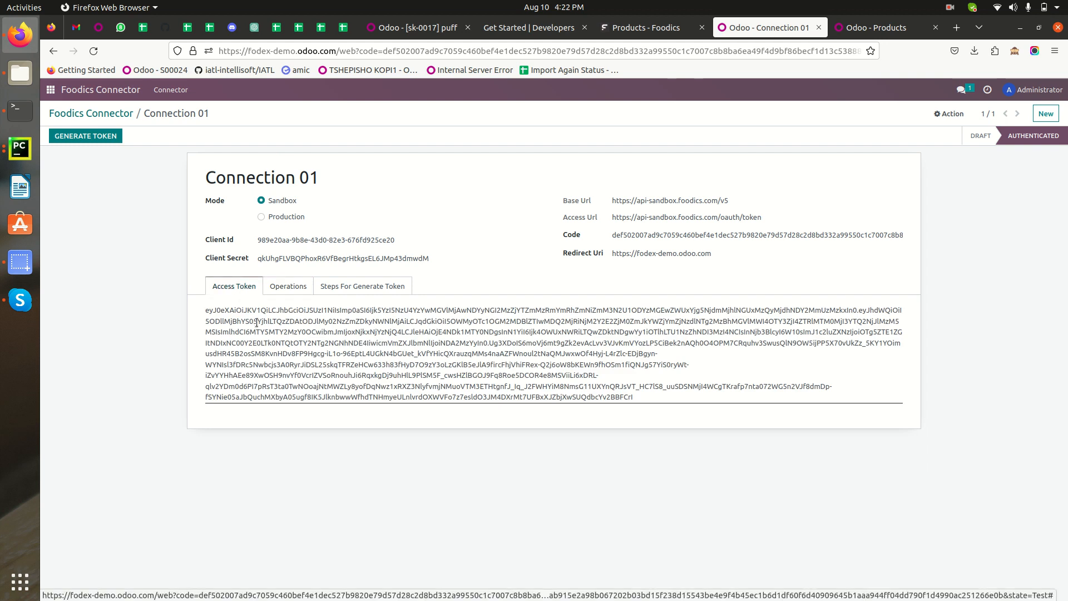
pyautogui.click(290, 287)
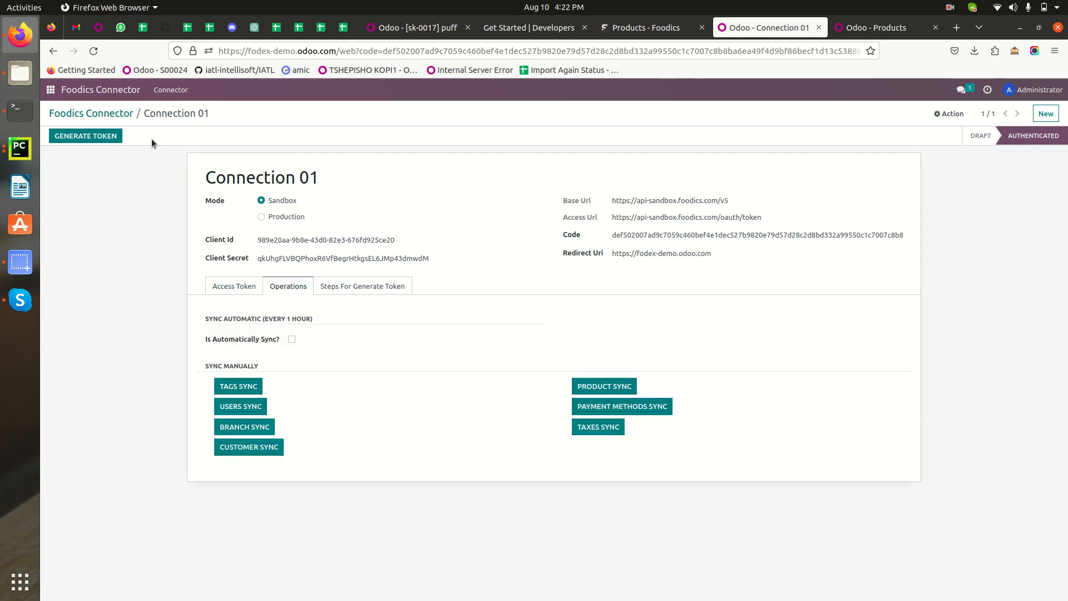
pyautogui.click(51, 91)
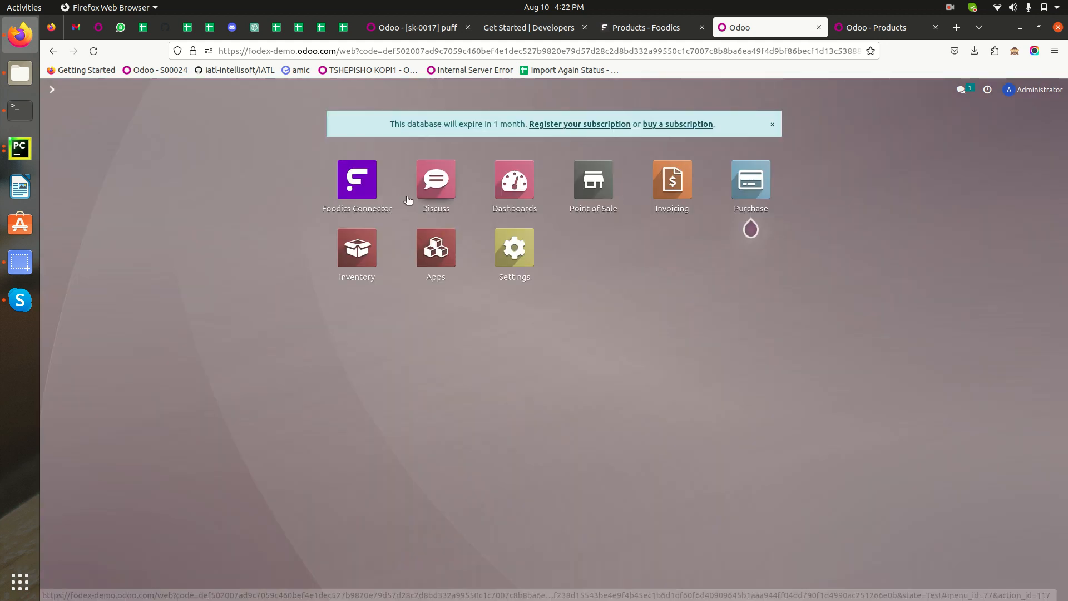
pyautogui.click(352, 191)
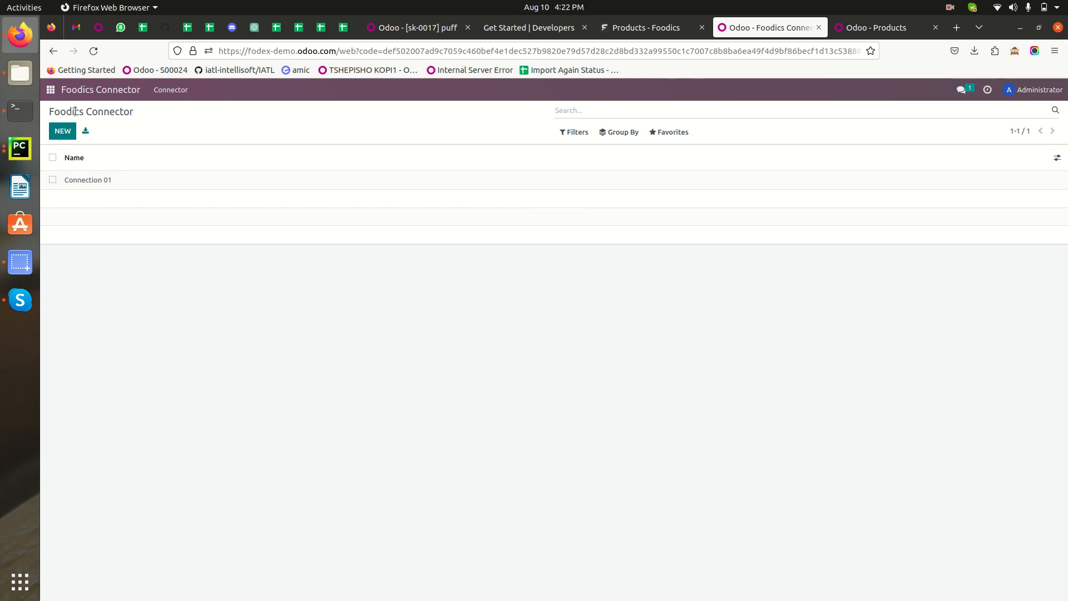
pyautogui.click(51, 91)
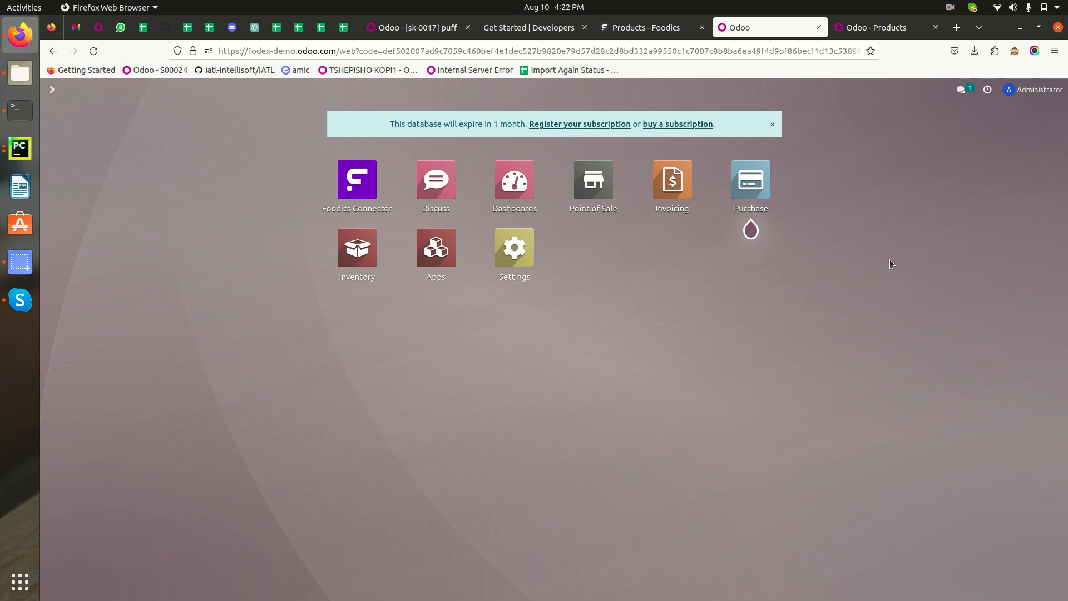